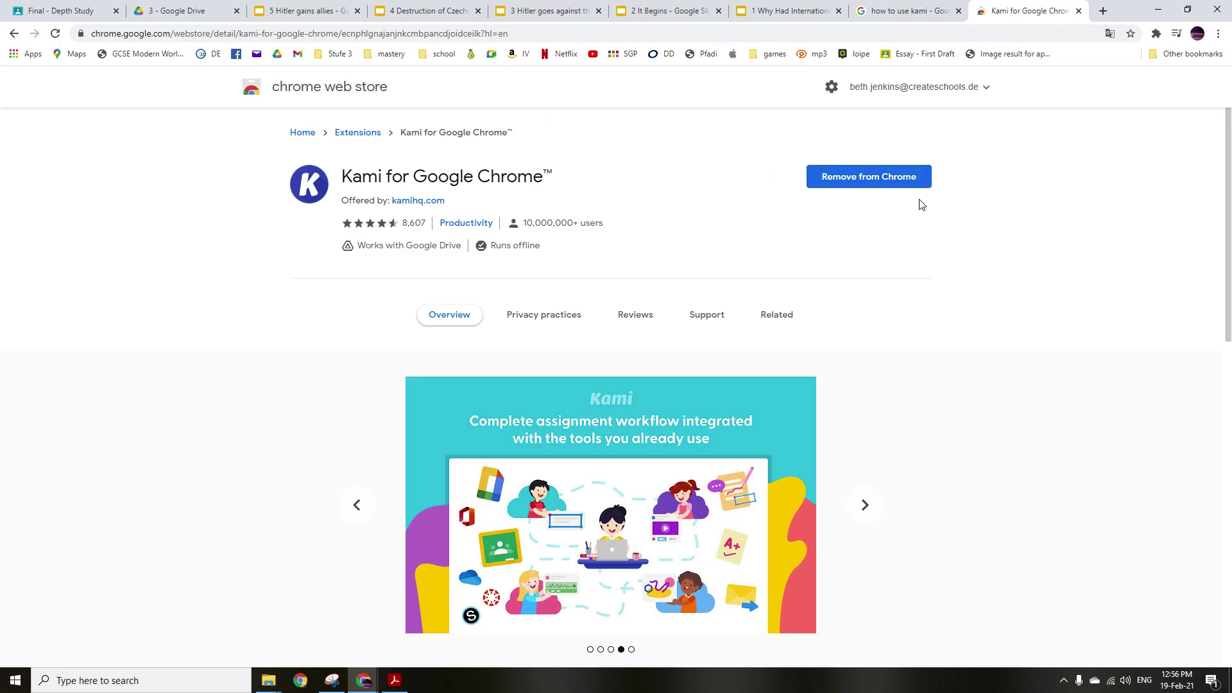
Show the installed Chrome extensions, including Kami for Google Chrome.
{"action": "left_click", "coordinate": [1157, 34]}
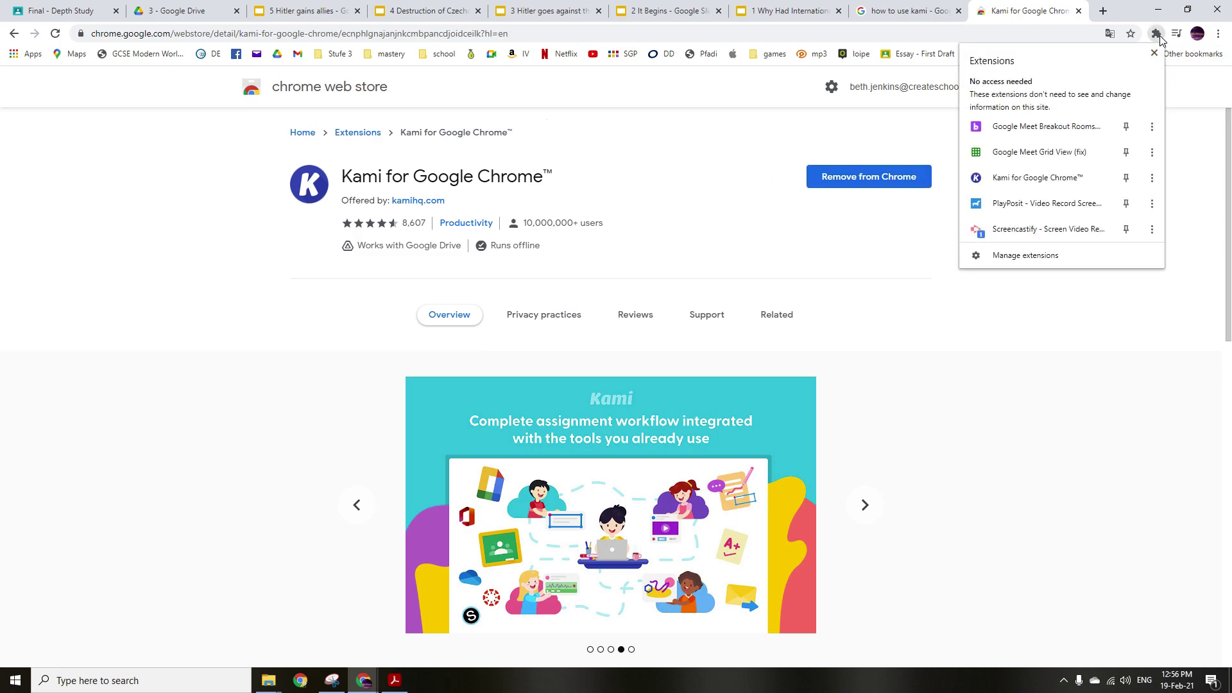
Launch the Kami web viewer, then go back to the Final - Depth Study assignment tab.
{"action": "left_click", "coordinate": [1030, 184]}
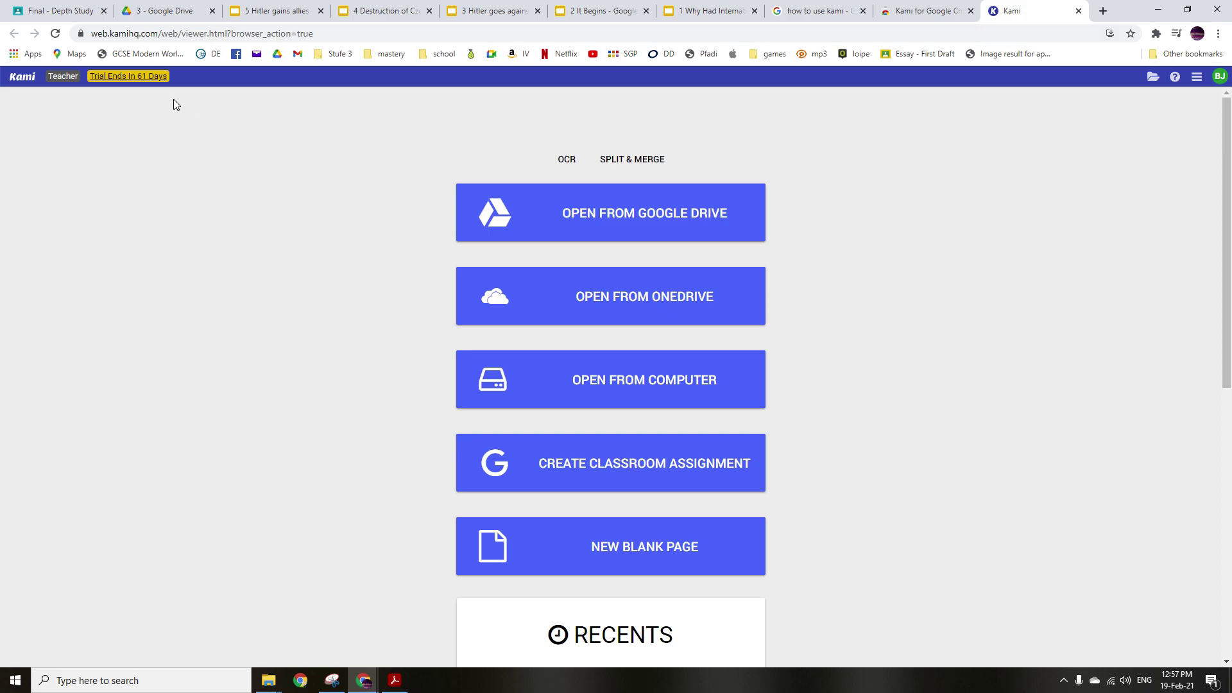
{"action": "left_click", "coordinate": [63, 11]}
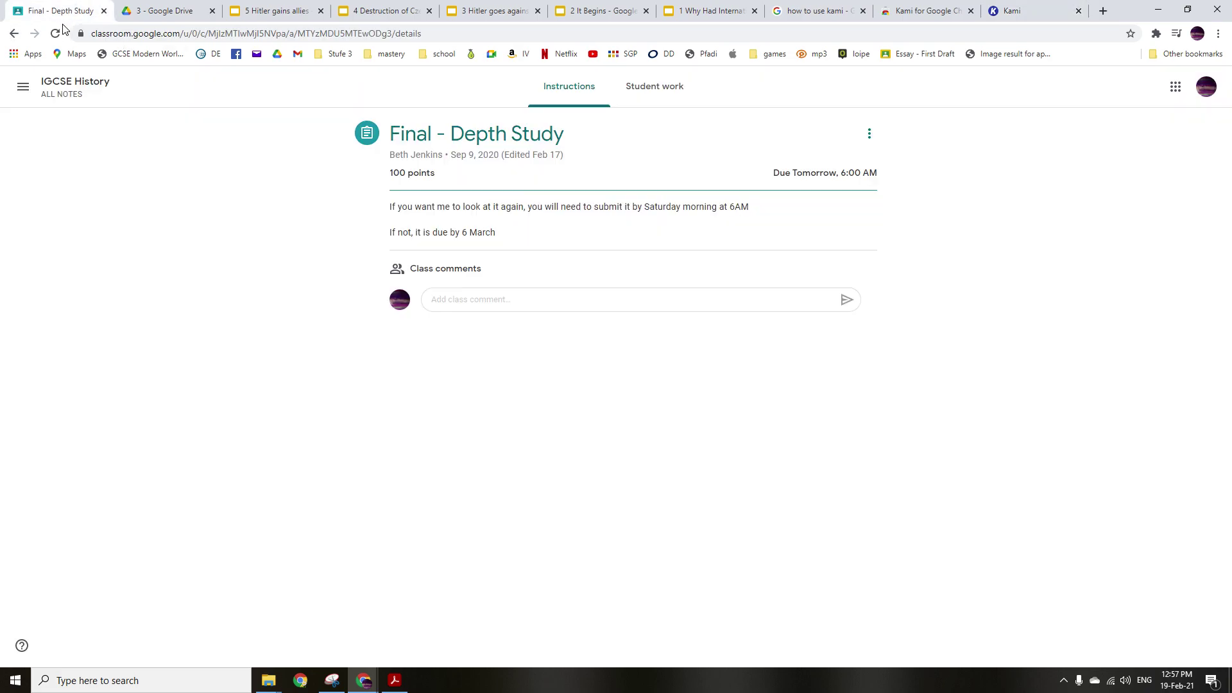
In IGCSE History's classwork, check which students are assigned the ch 2 assignment.
{"action": "left_click", "coordinate": [59, 96]}
{"action": "left_click", "coordinate": [582, 86]}
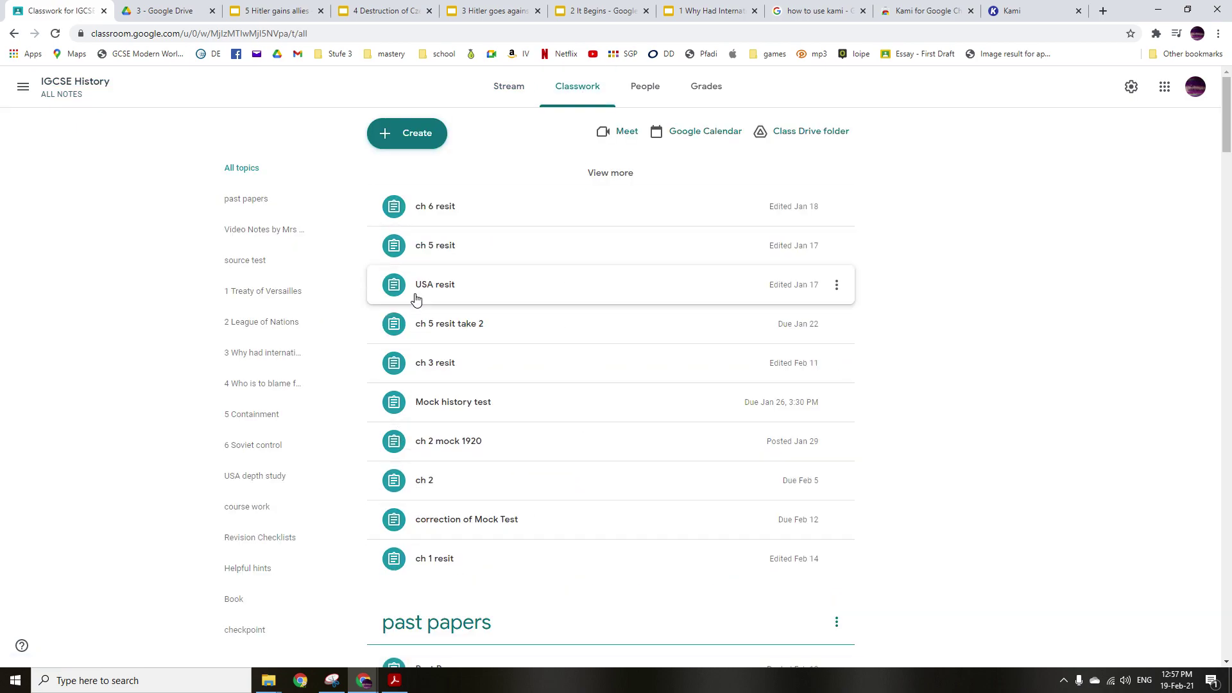
{"action": "left_click", "coordinate": [471, 483]}
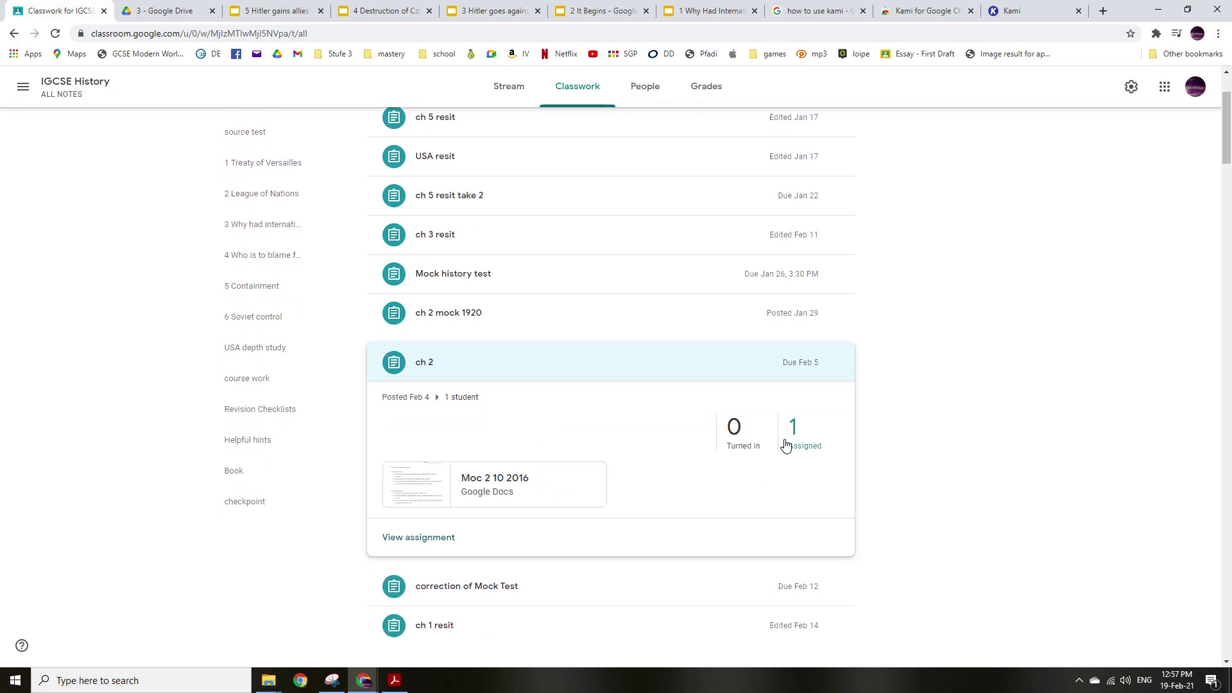
{"action": "left_click", "coordinate": [789, 440]}
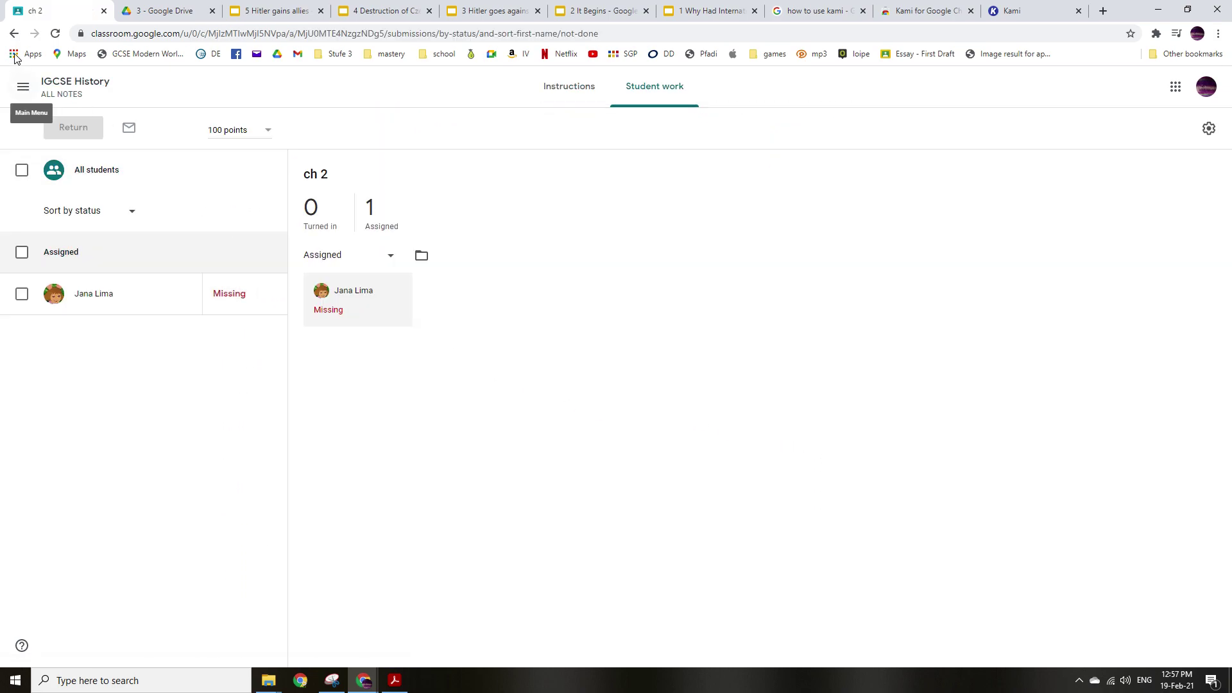
{"action": "left_click", "coordinate": [14, 33]}
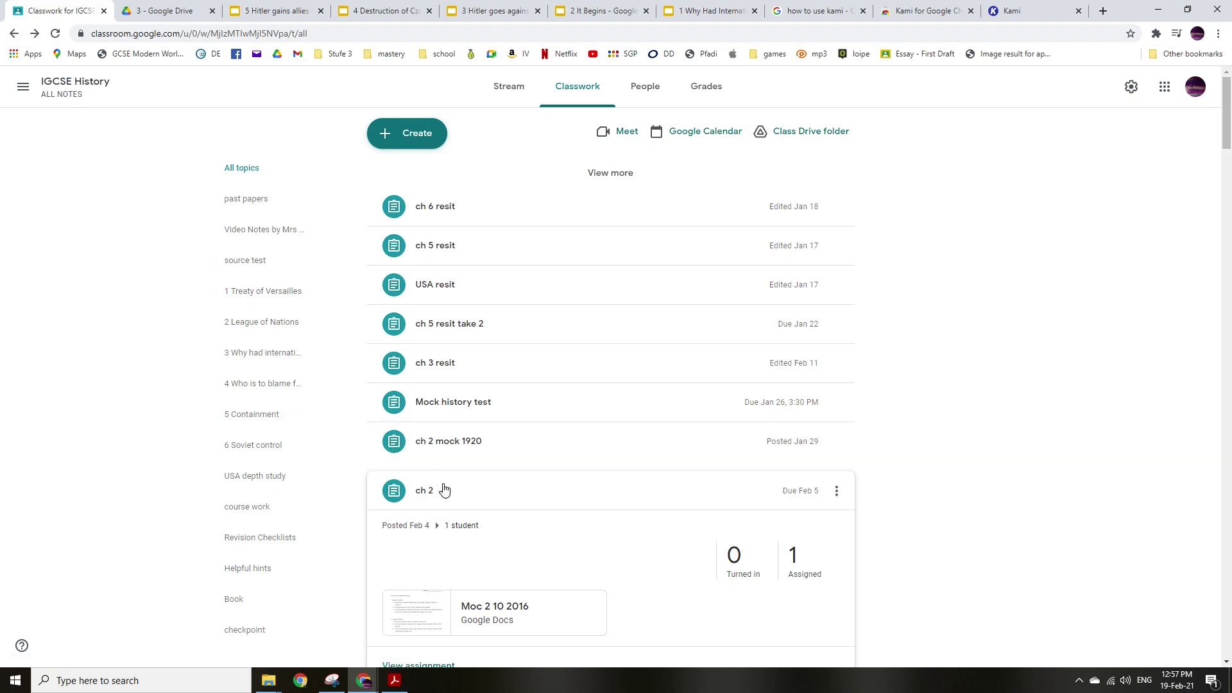
{"action": "left_click", "coordinate": [484, 495]}
Expand the ch 1 resit assignment and open its student work page.
{"action": "scroll", "coordinate": [713, 499], "scroll_direction": "down", "scroll_amount": 2}
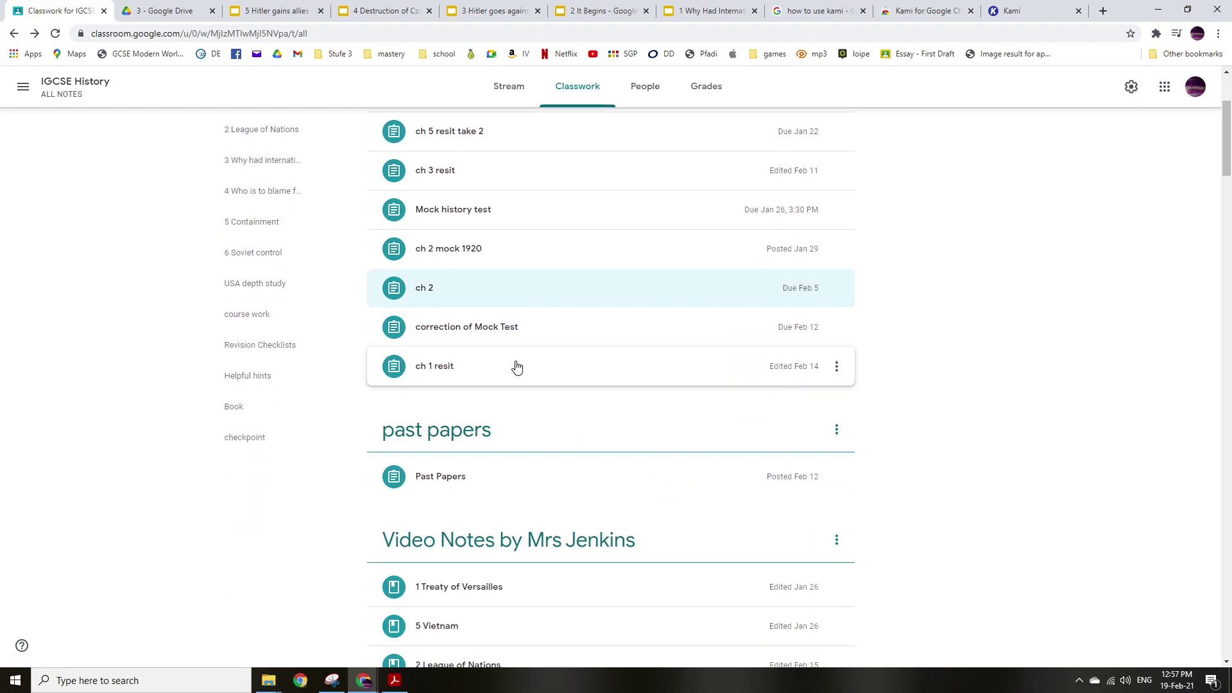
{"action": "left_click", "coordinate": [476, 364]}
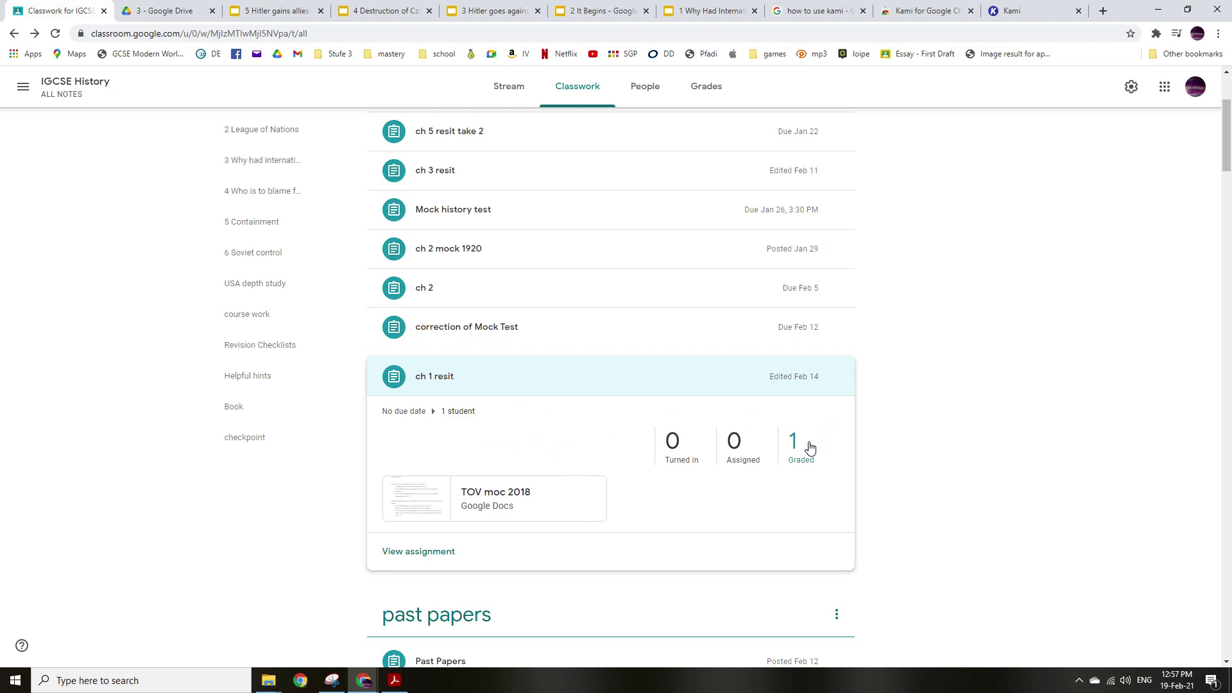
{"action": "left_click", "coordinate": [443, 552]}
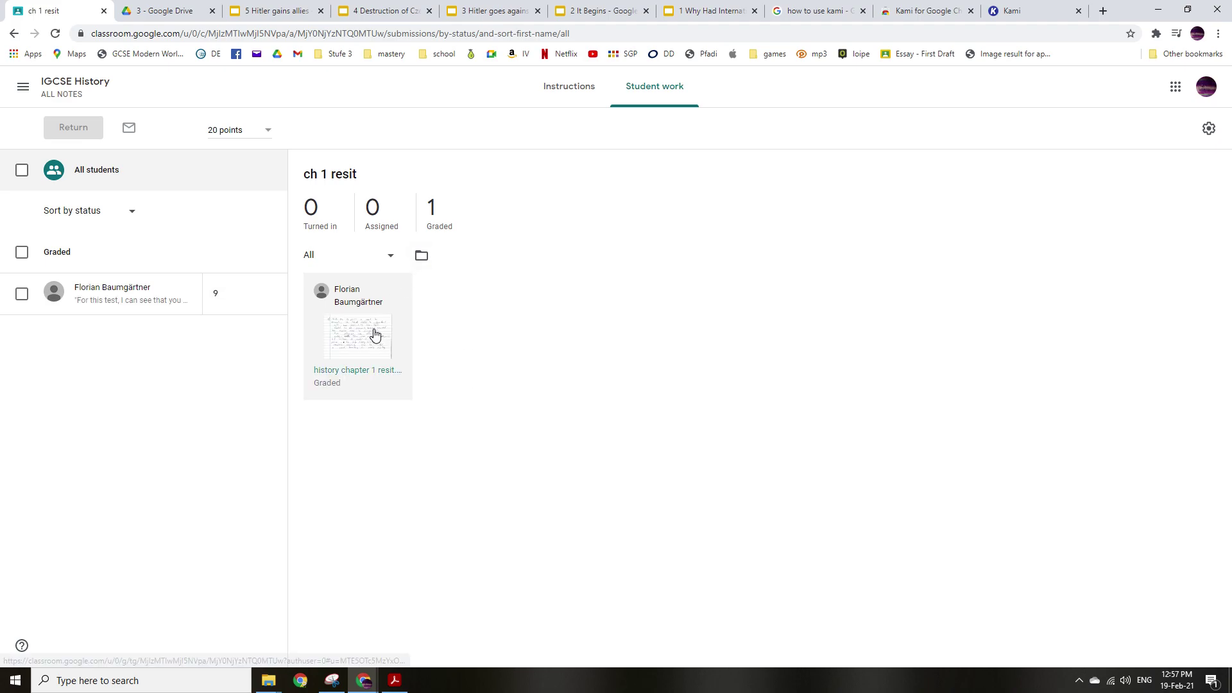
Open the submitted history chapter 1 resit.pdf and enable Grade with Kami.
{"action": "left_click", "coordinate": [370, 333]}
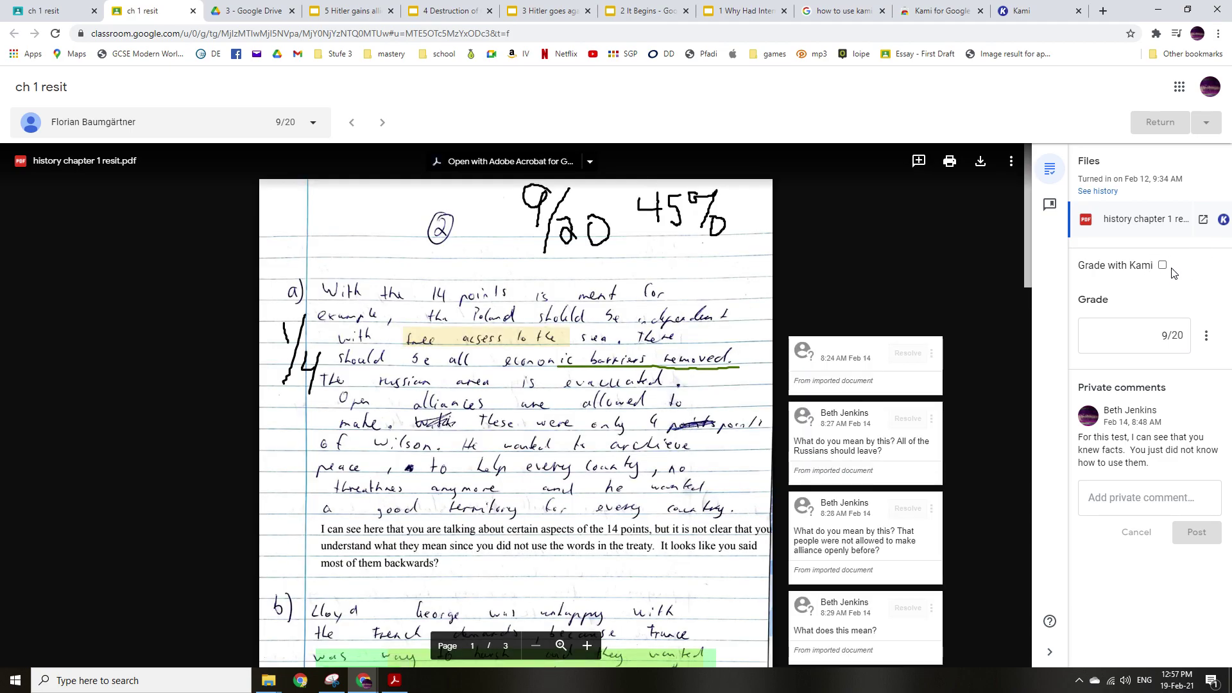
{"action": "left_click", "coordinate": [1163, 266]}
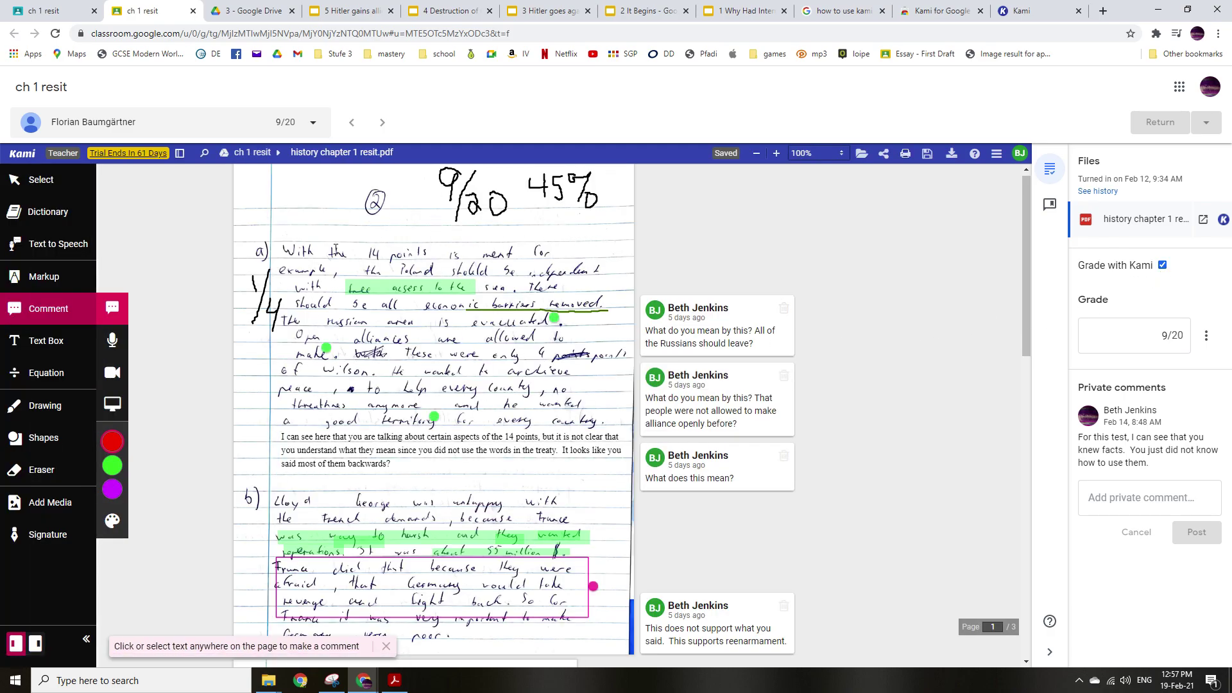
Select the black freehand pen, try a few margin marks, then undo them all.
{"action": "left_click", "coordinate": [45, 401]}
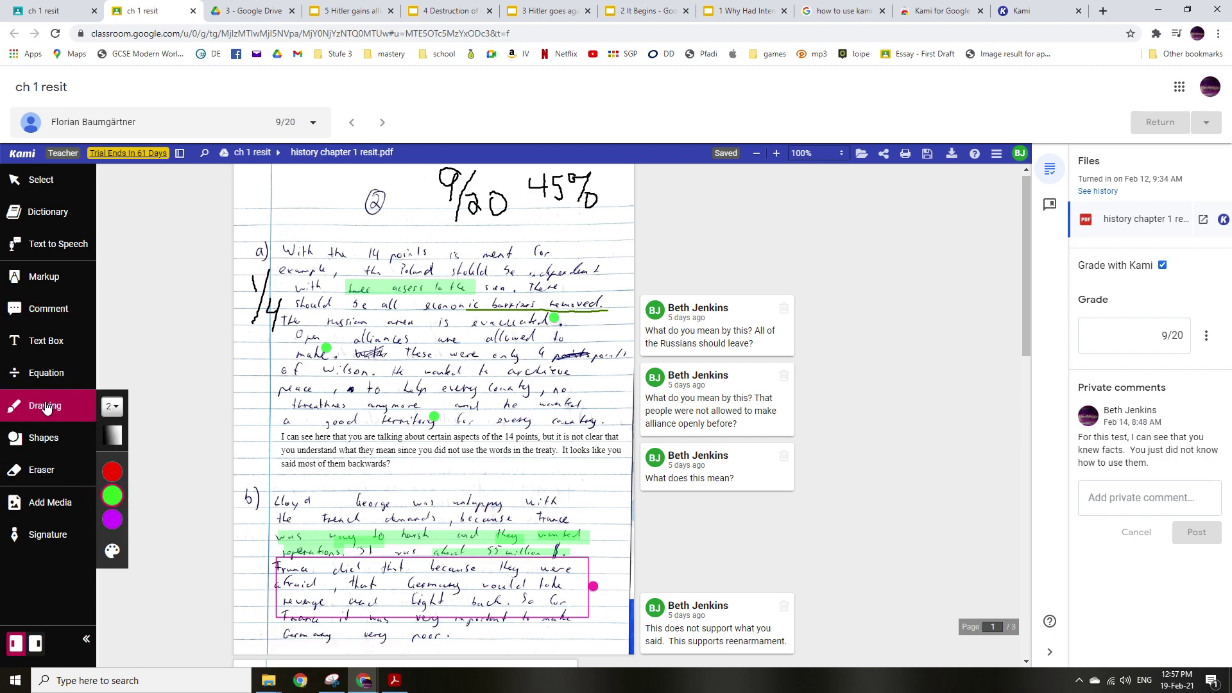
{"action": "mouse_move", "coordinate": [112, 496]}
{"action": "left_click", "coordinate": [178, 496]}
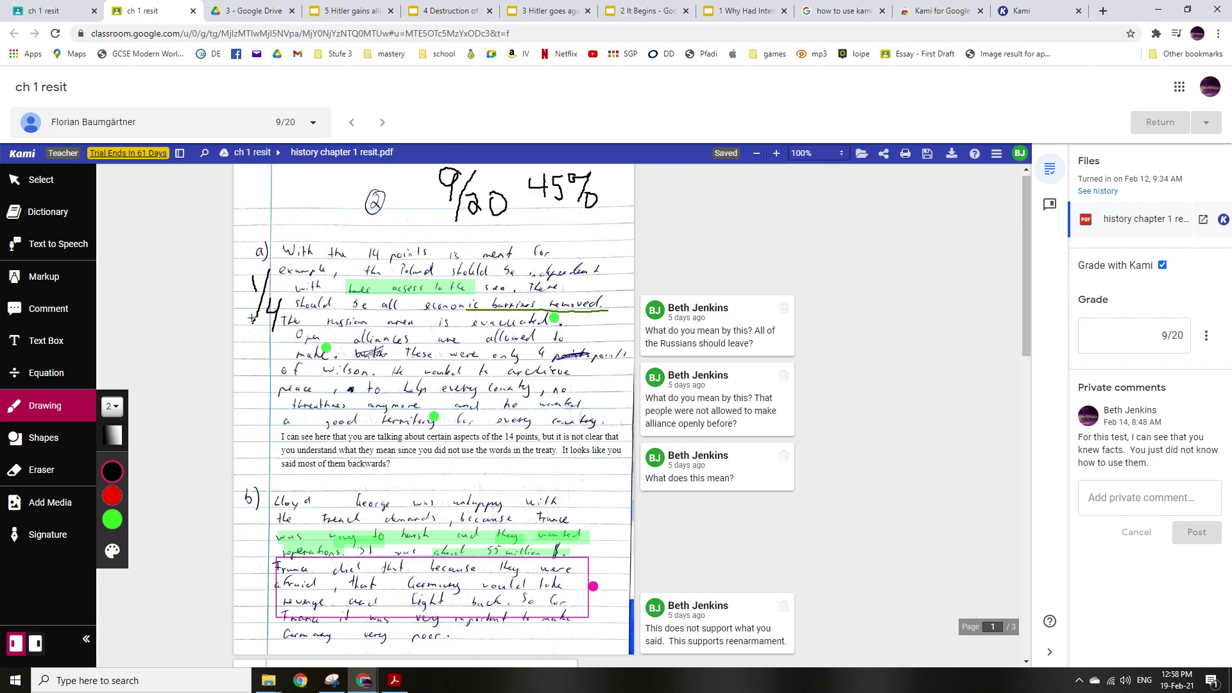
{"action": "left_click_drag", "start_coordinate": [242, 346], "coordinate": [266, 361]}
{"action": "left_click", "coordinate": [252, 354]}
{"action": "left_click", "coordinate": [727, 154]}
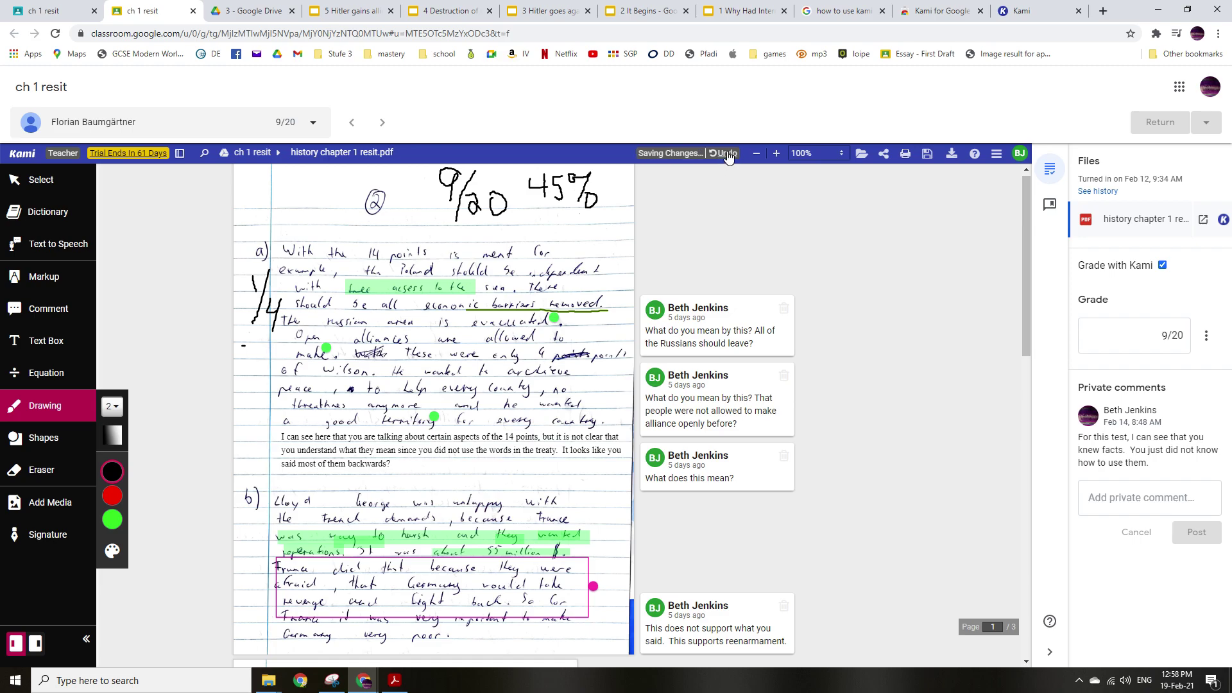
{"action": "left_click", "coordinate": [724, 153]}
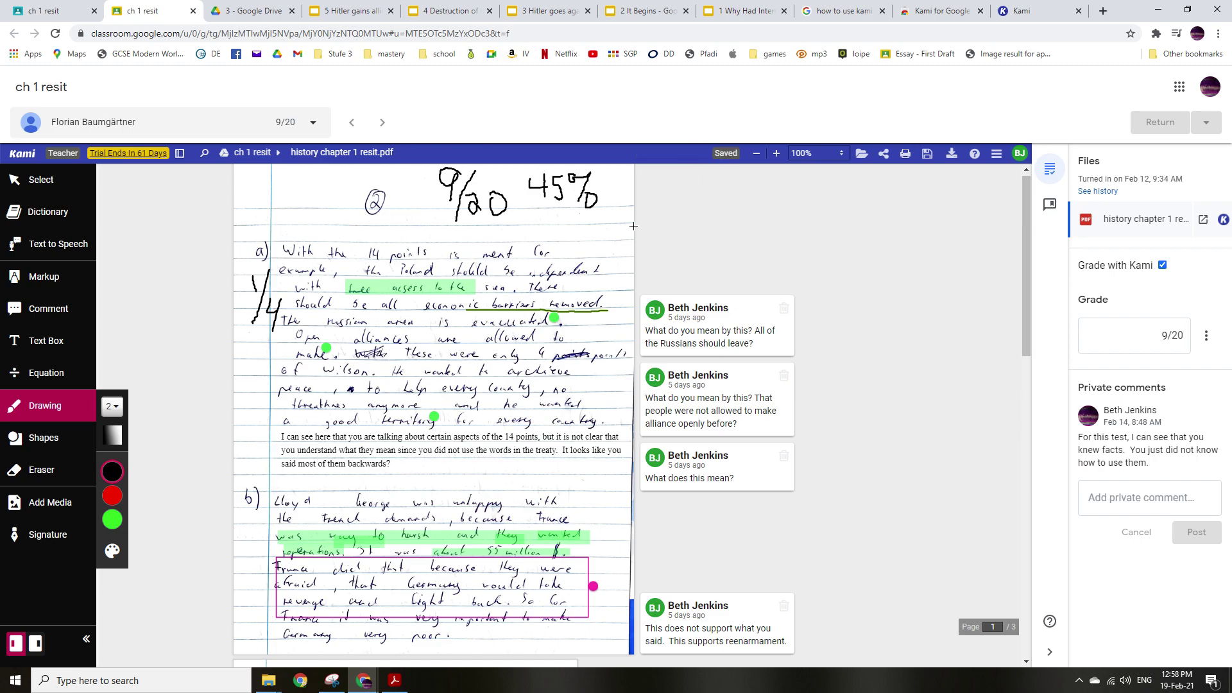
{"action": "left_click", "coordinate": [49, 281]}
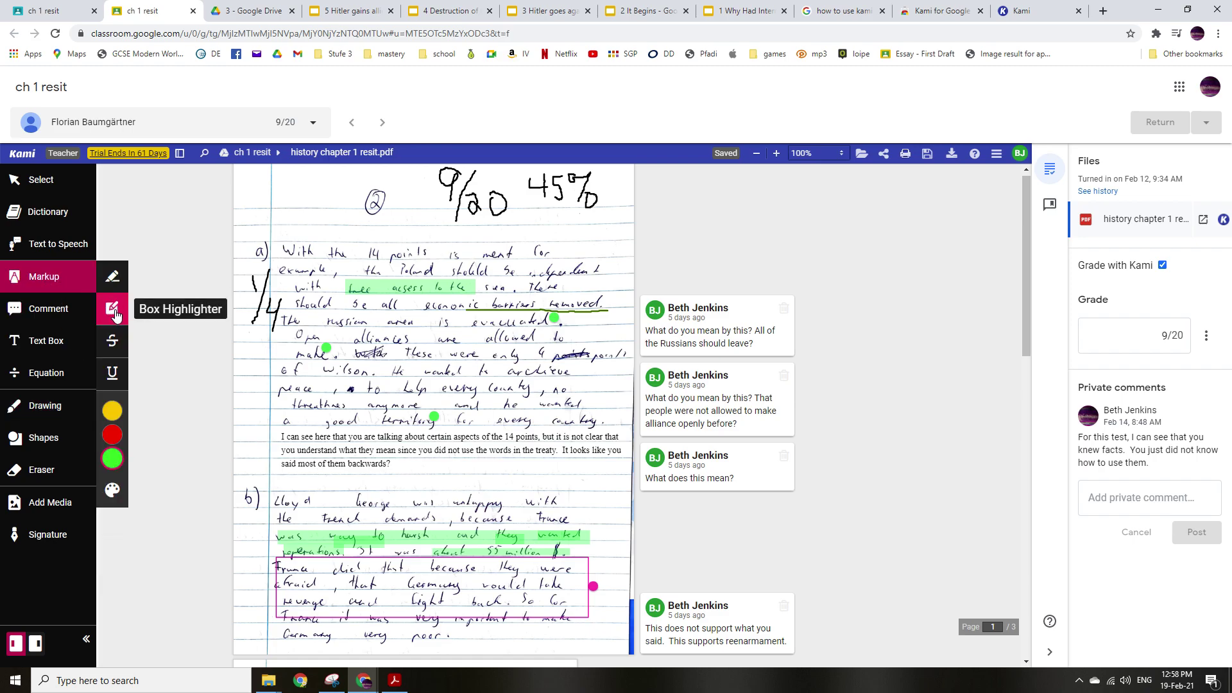
{"action": "mouse_move", "coordinate": [115, 443]}
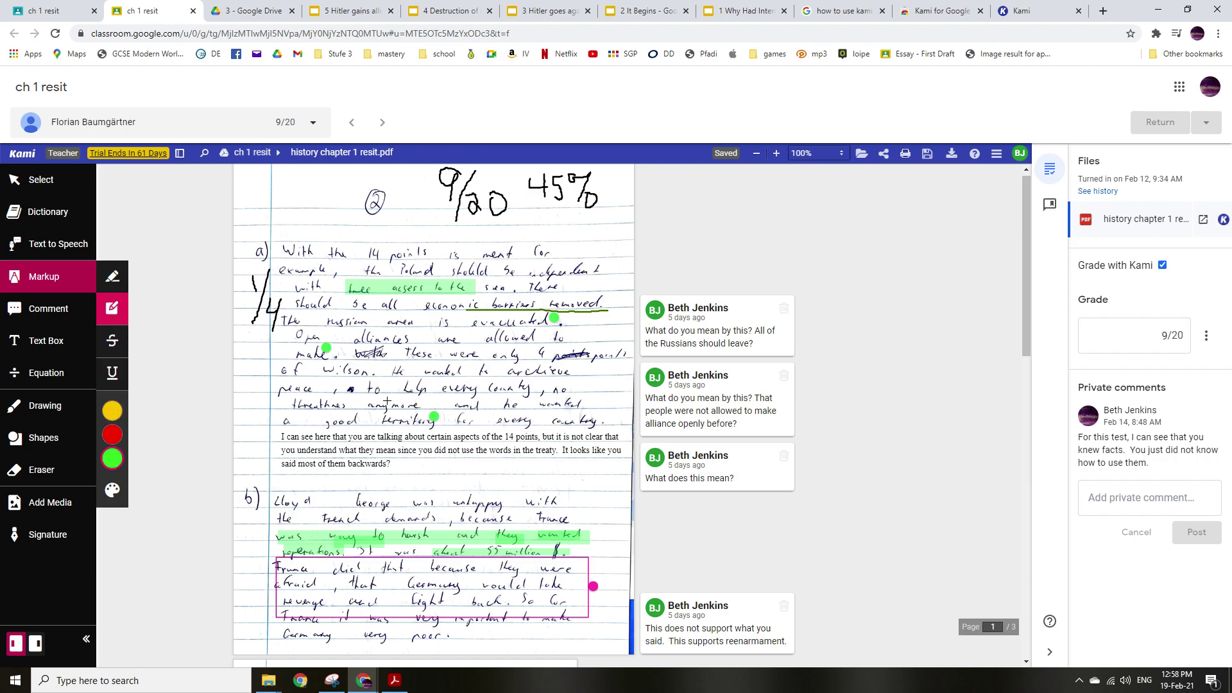
{"action": "left_click_drag", "start_coordinate": [473, 386], "coordinate": [603, 416]}
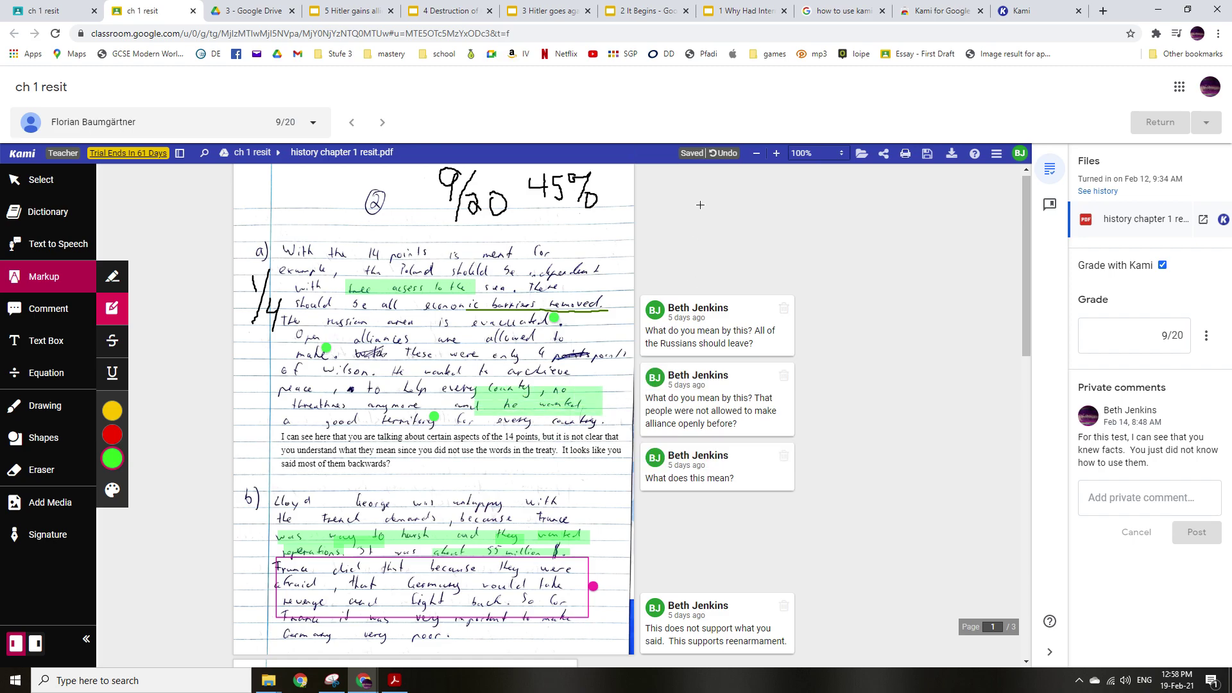
{"action": "left_click", "coordinate": [725, 154]}
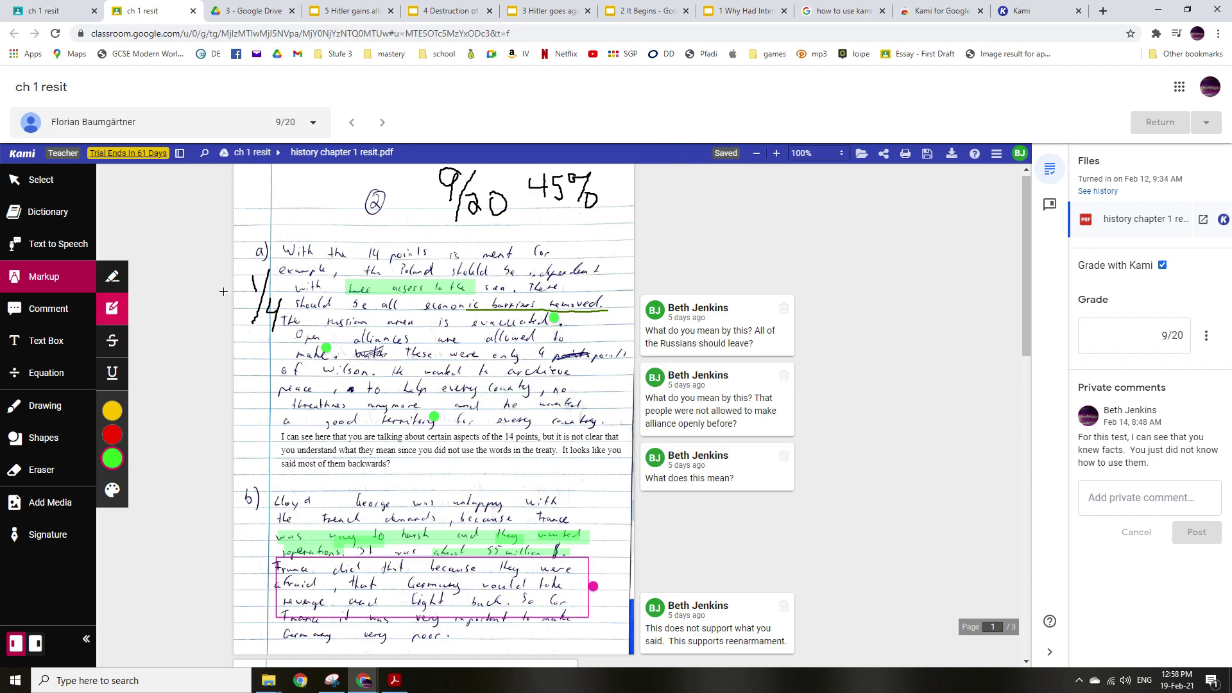
{"action": "left_click", "coordinate": [37, 311]}
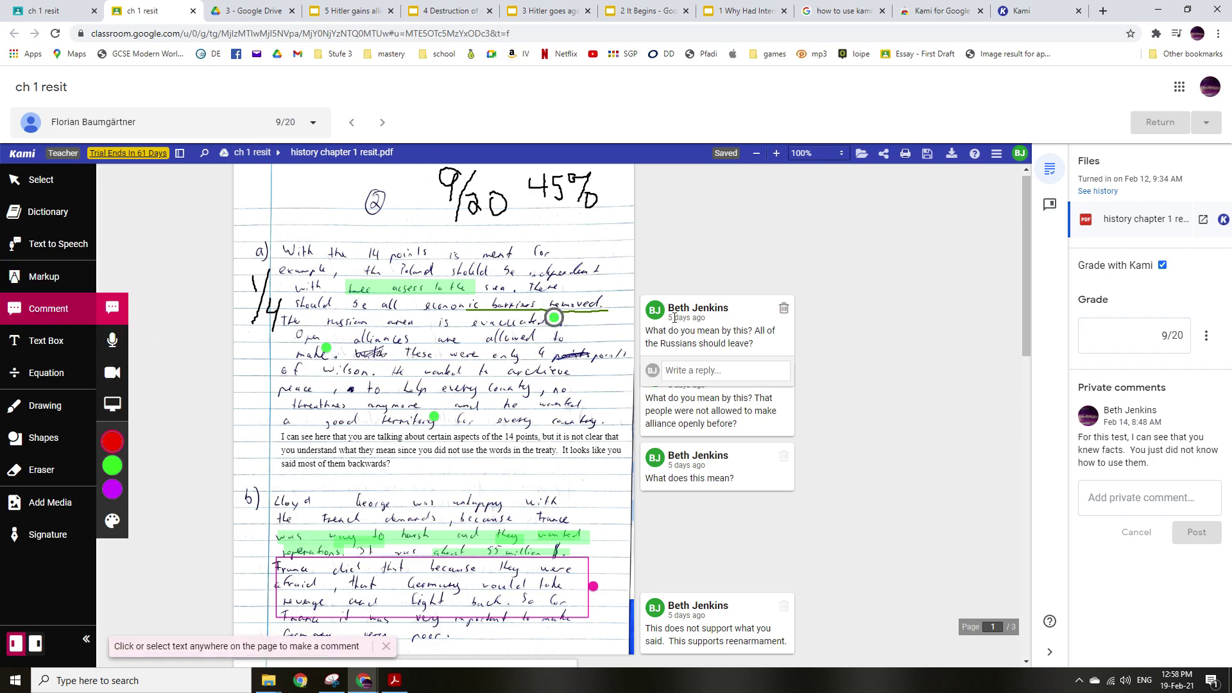
{"action": "left_click", "coordinate": [584, 388]}
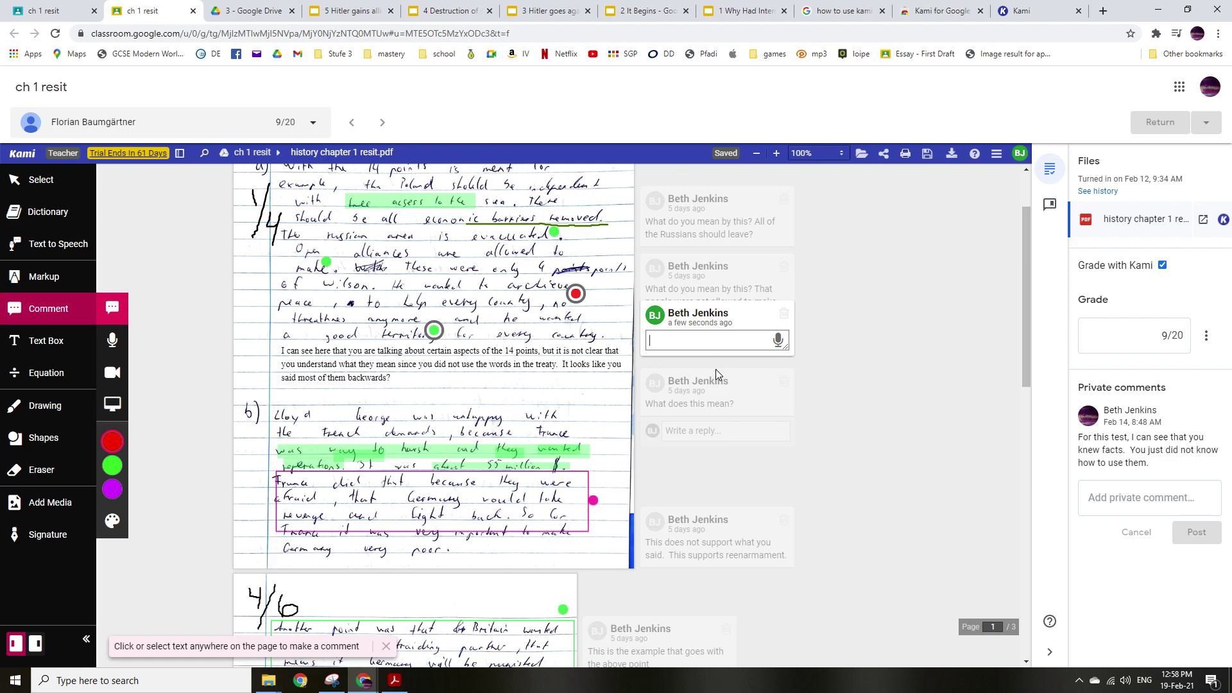
{"action": "type", "text": "djf"}
{"action": "left_click", "coordinate": [784, 313]}
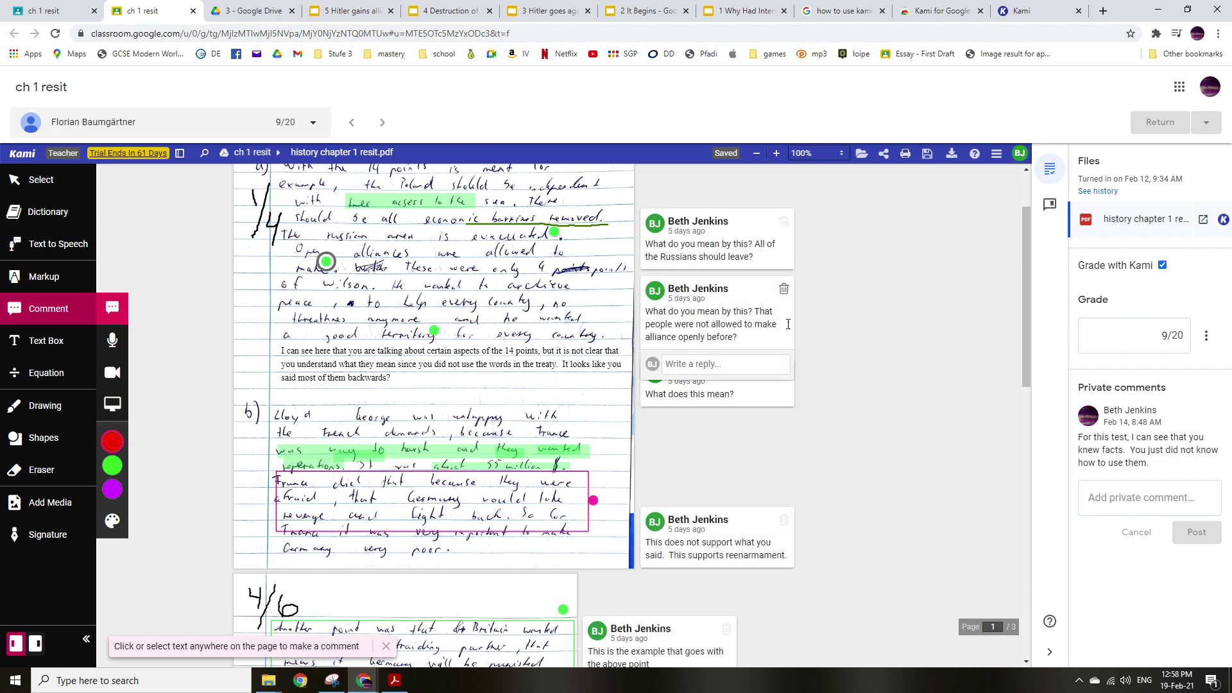
{"action": "left_click", "coordinate": [60, 354]}
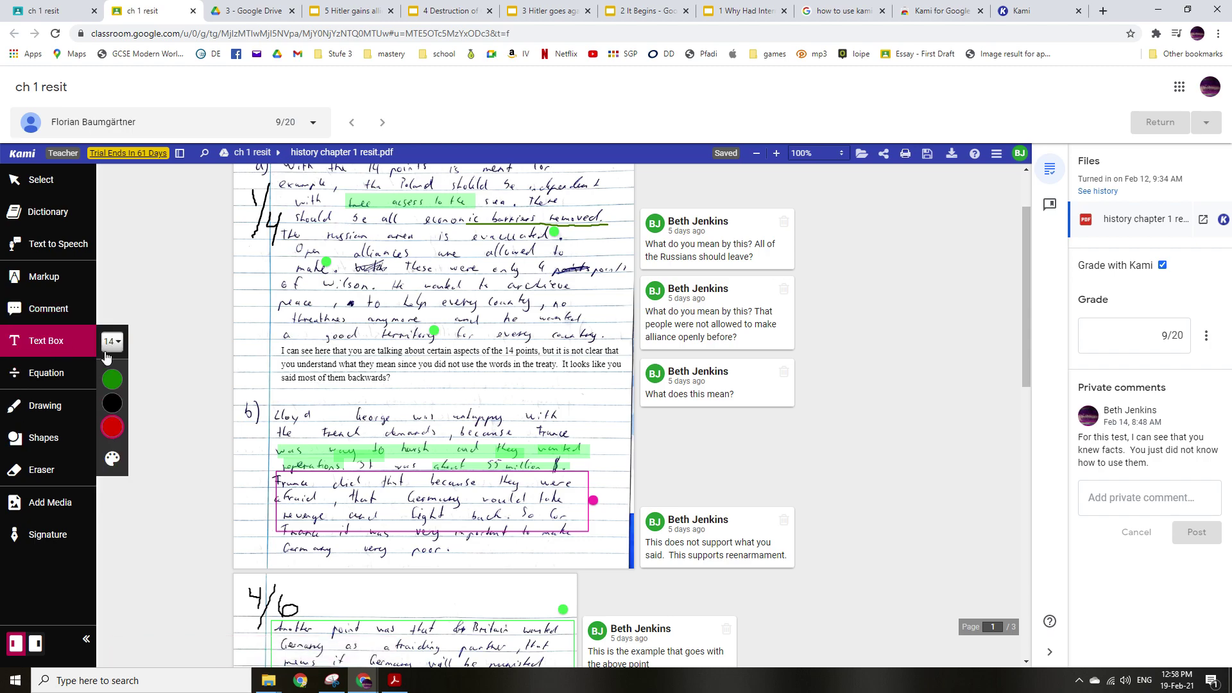
{"action": "left_click", "coordinate": [295, 368]}
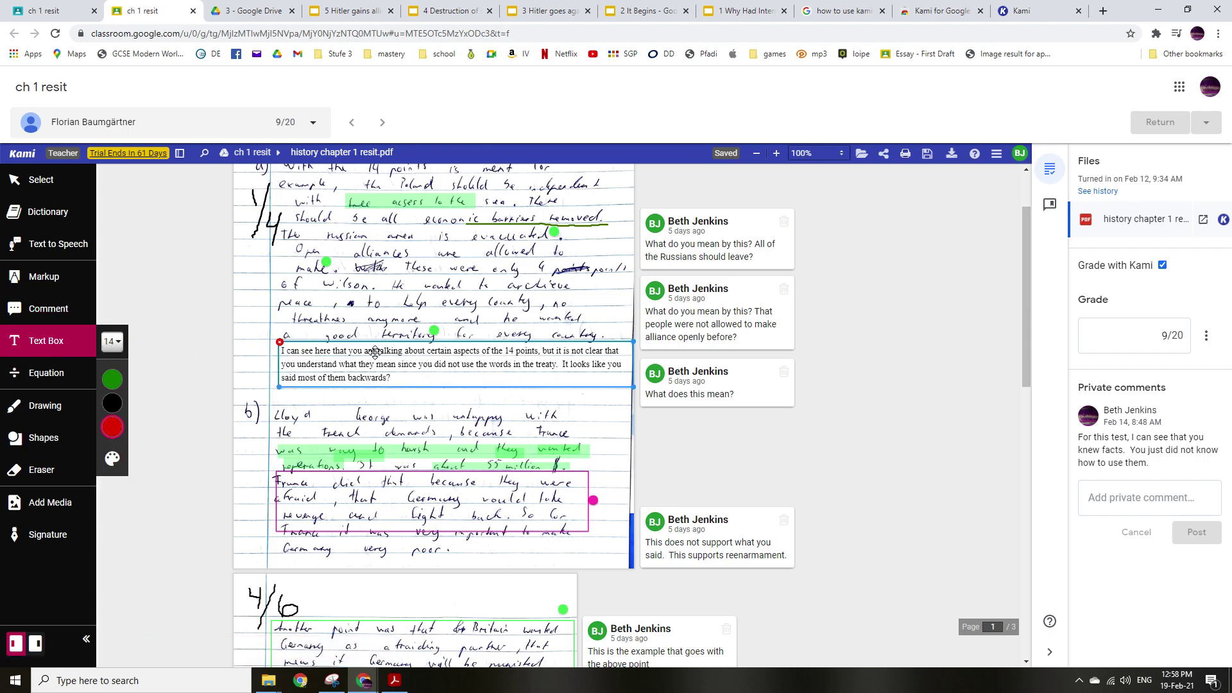
{"action": "left_click", "coordinate": [412, 396]}
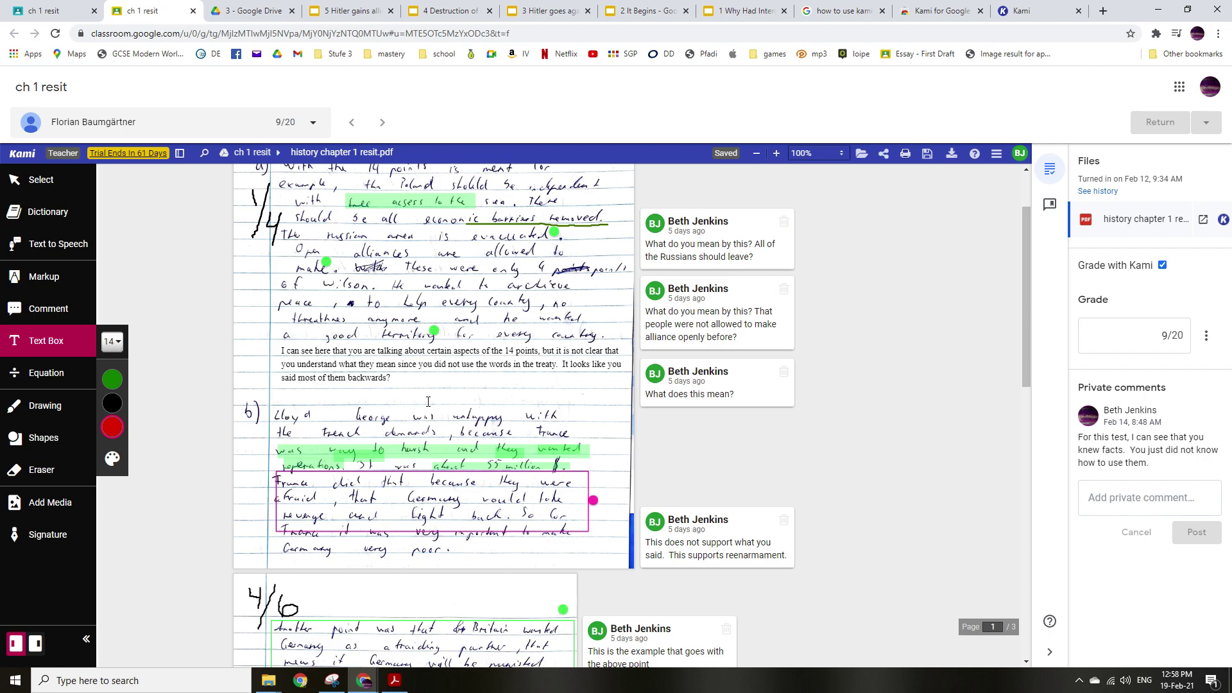
{"action": "left_click", "coordinate": [445, 399]}
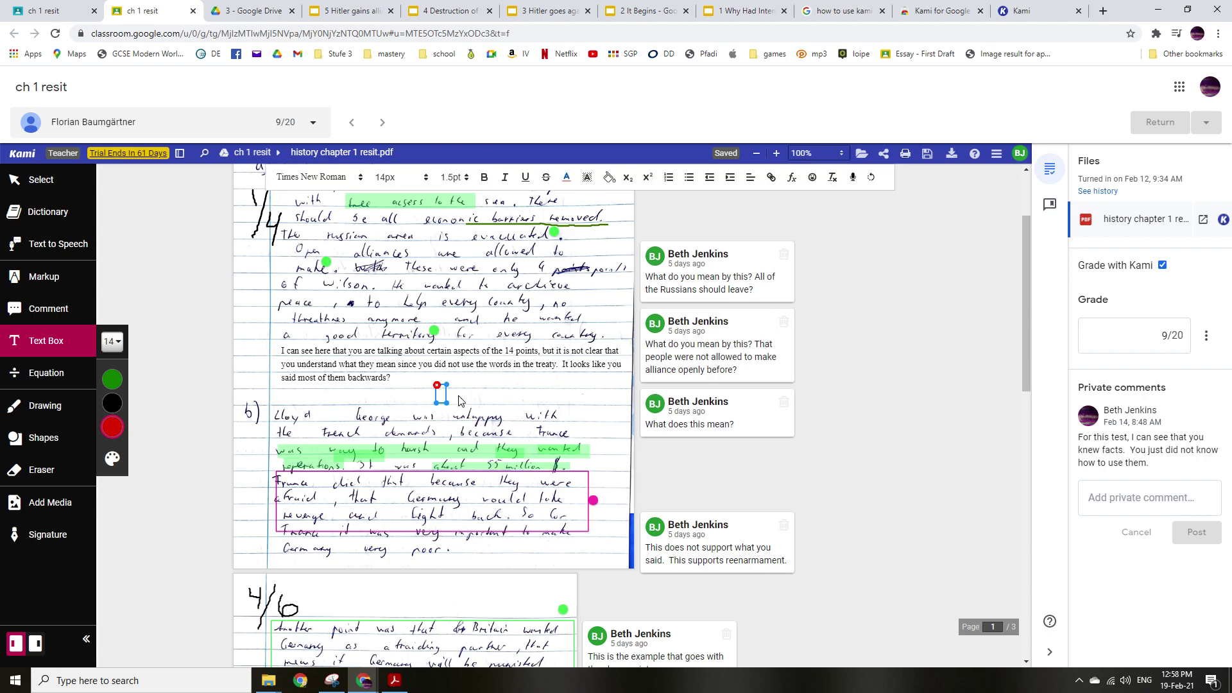
{"action": "type", "text": "dskfjhoif"}
{"action": "left_click_drag", "start_coordinate": [482, 387], "coordinate": [269, 303]}
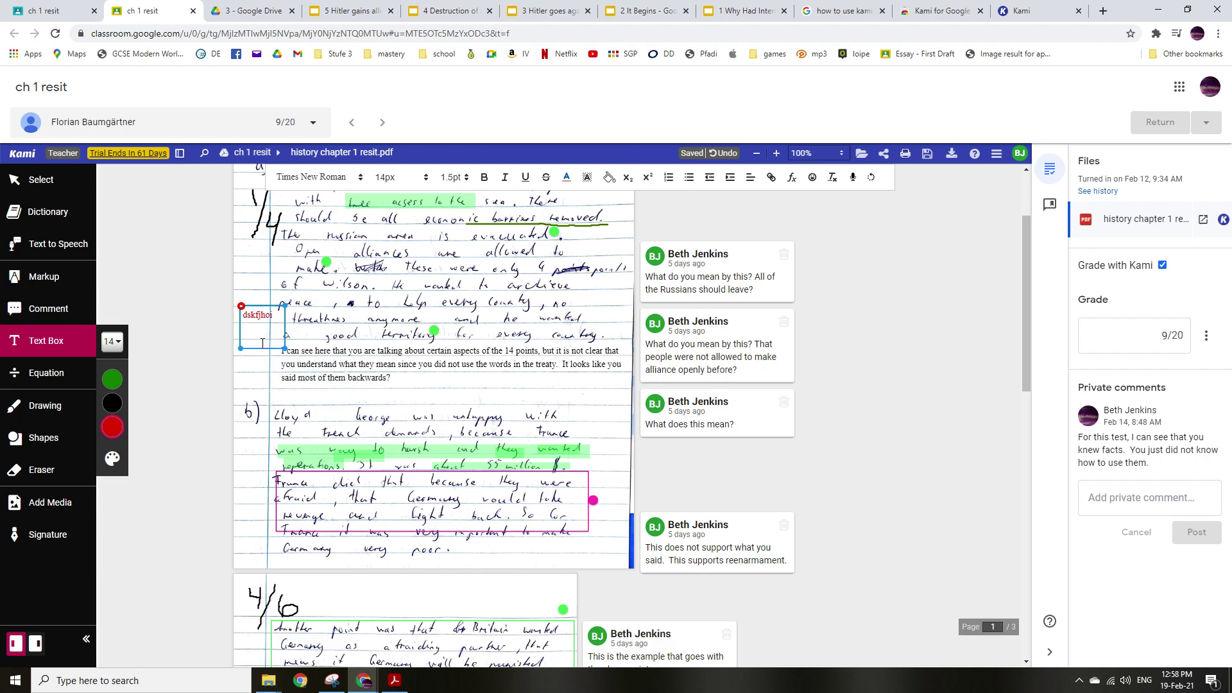
{"action": "left_click", "coordinate": [242, 307]}
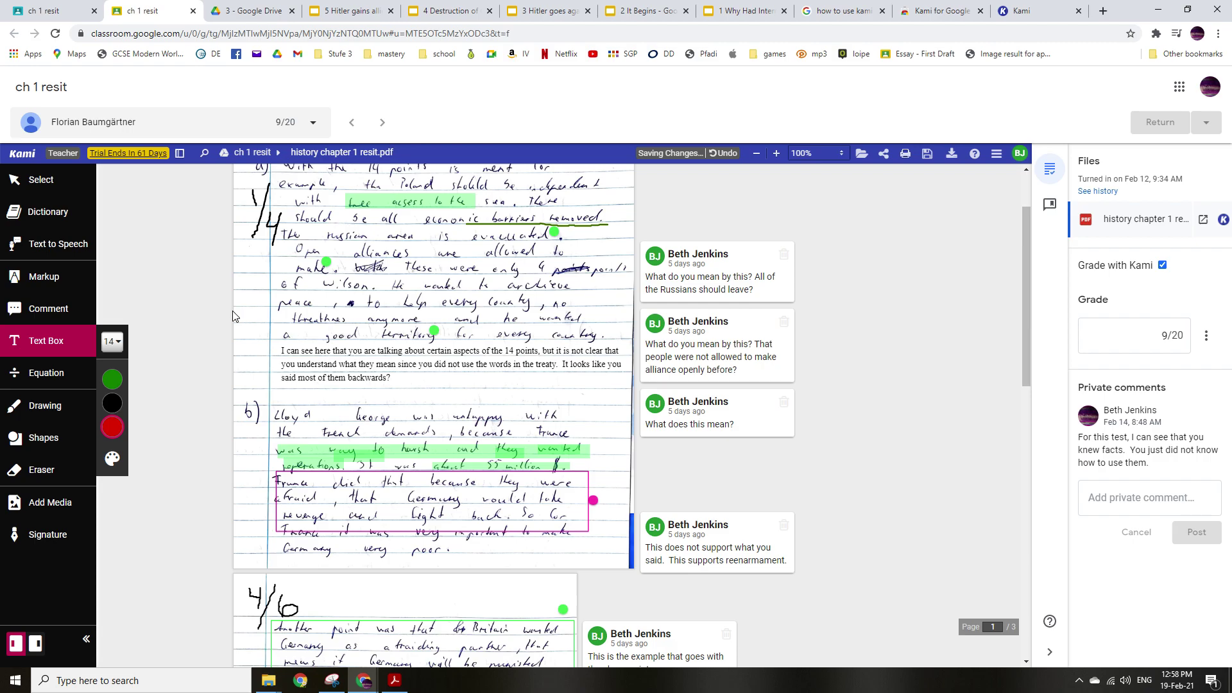
Browse the Equation tool's symbol grid without inserting anything, then return to freehand Drawing.
{"action": "left_click", "coordinate": [51, 376]}
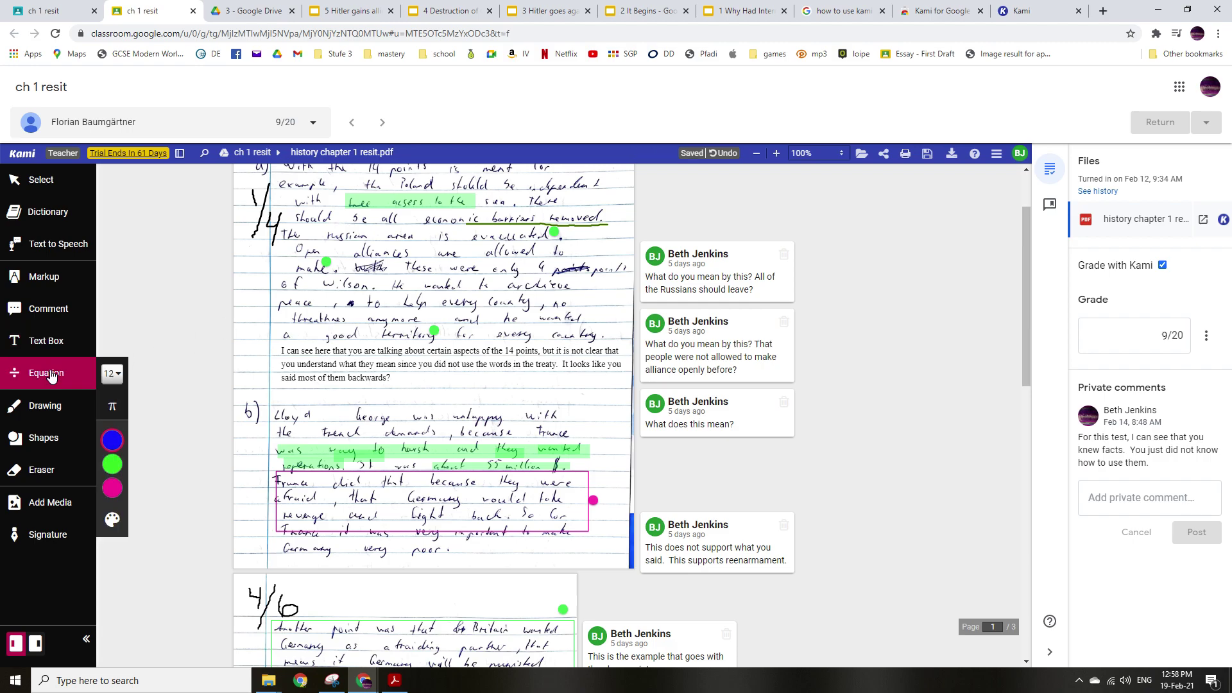
{"action": "left_click", "coordinate": [113, 407]}
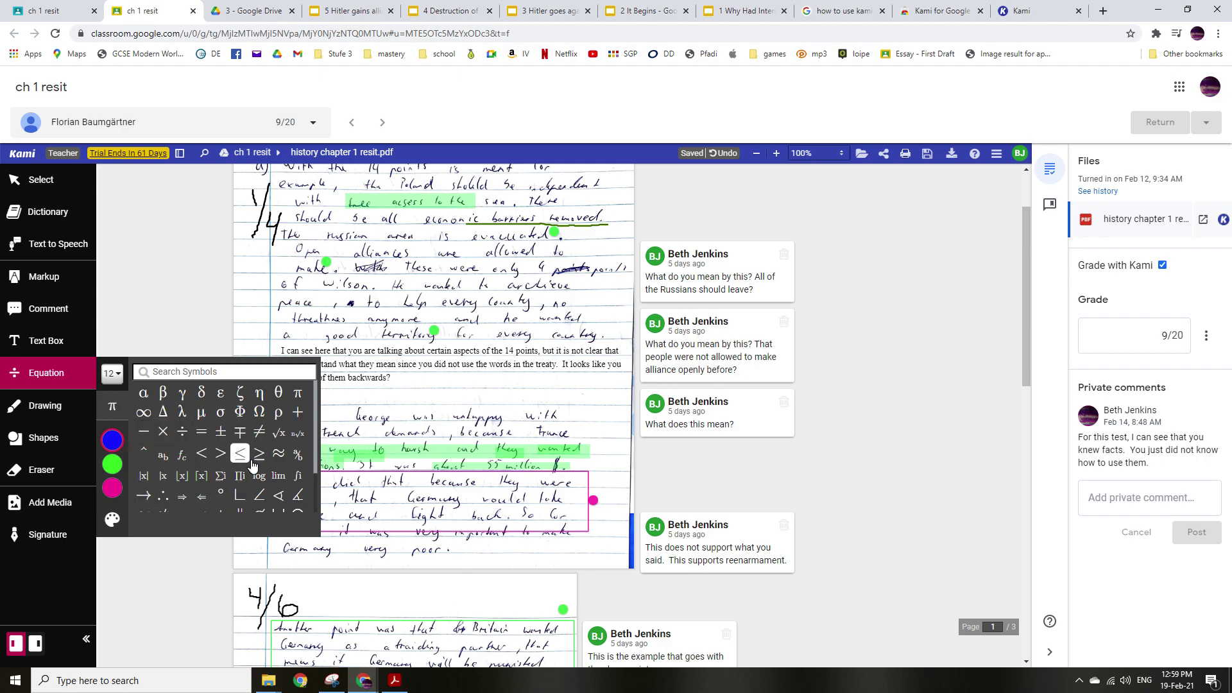
{"action": "left_click", "coordinate": [43, 407]}
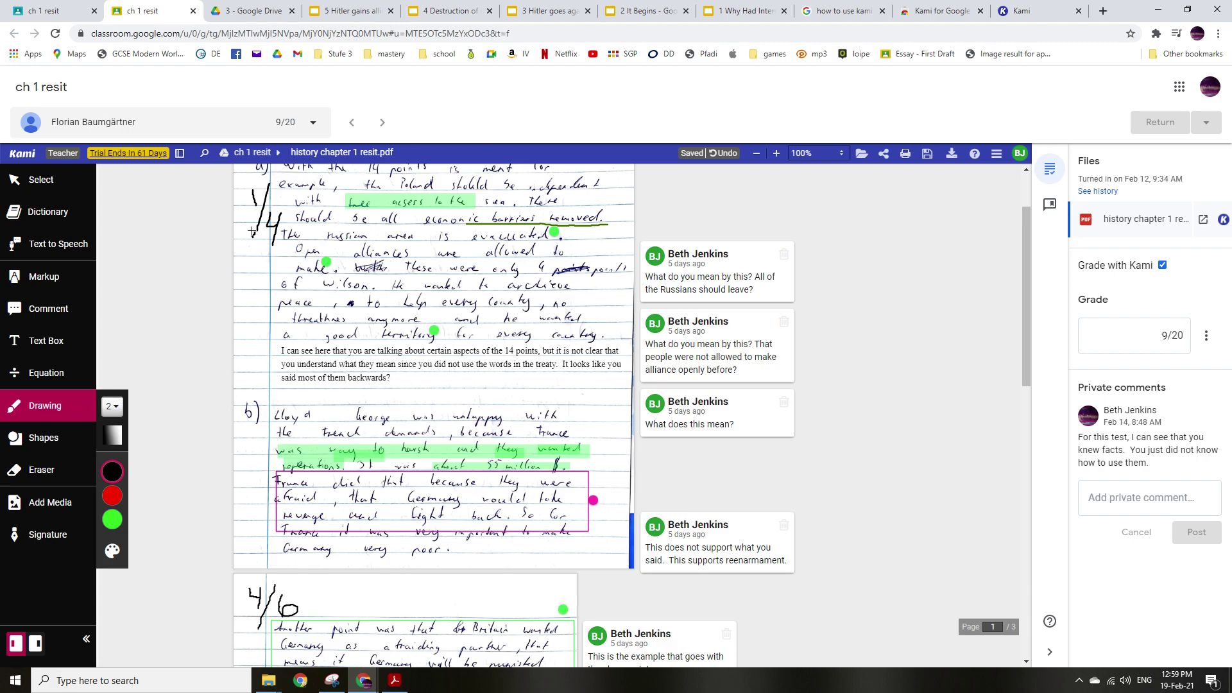
Look at the Shapes options, including the Triangle, then activate the Comment tool.
{"action": "left_click", "coordinate": [43, 438]}
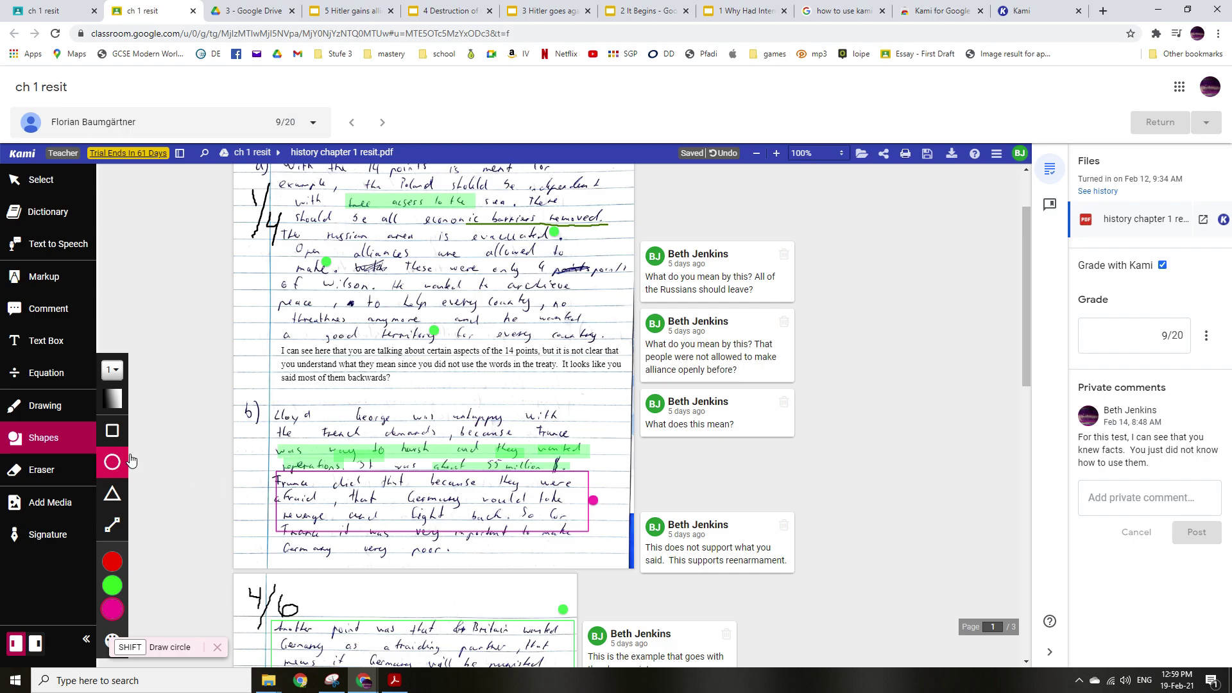
{"action": "left_click", "coordinate": [118, 497]}
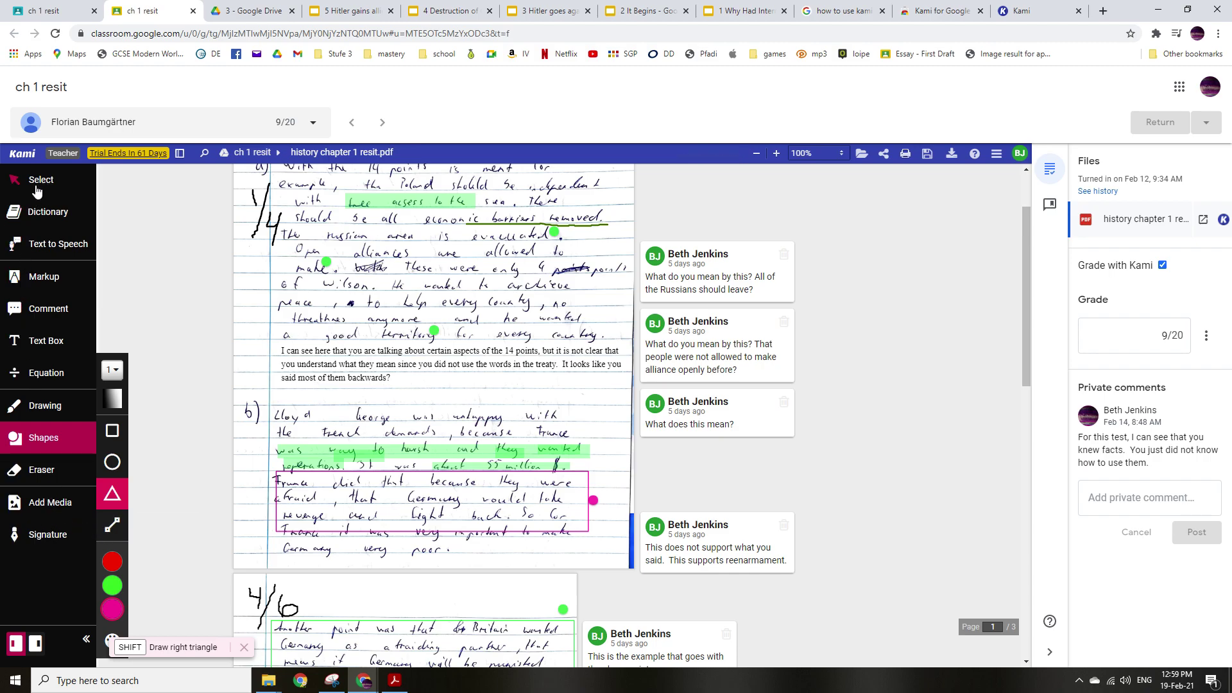
{"action": "left_click", "coordinate": [58, 307]}
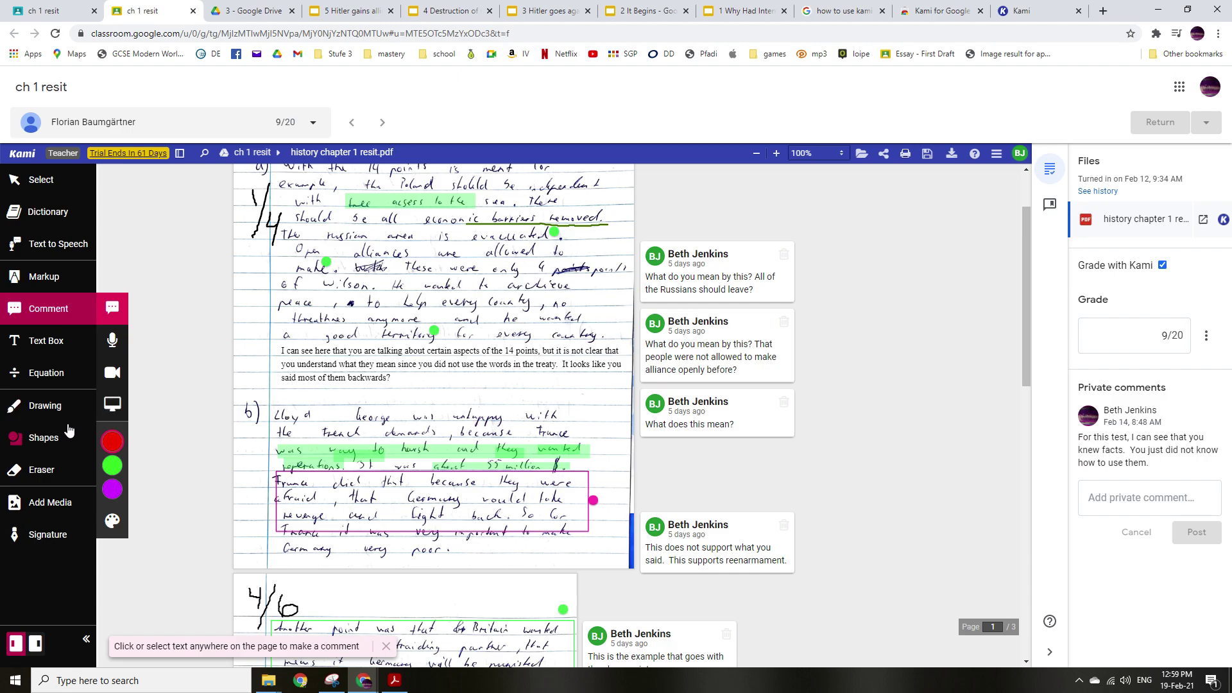
{"action": "left_click", "coordinate": [39, 470]}
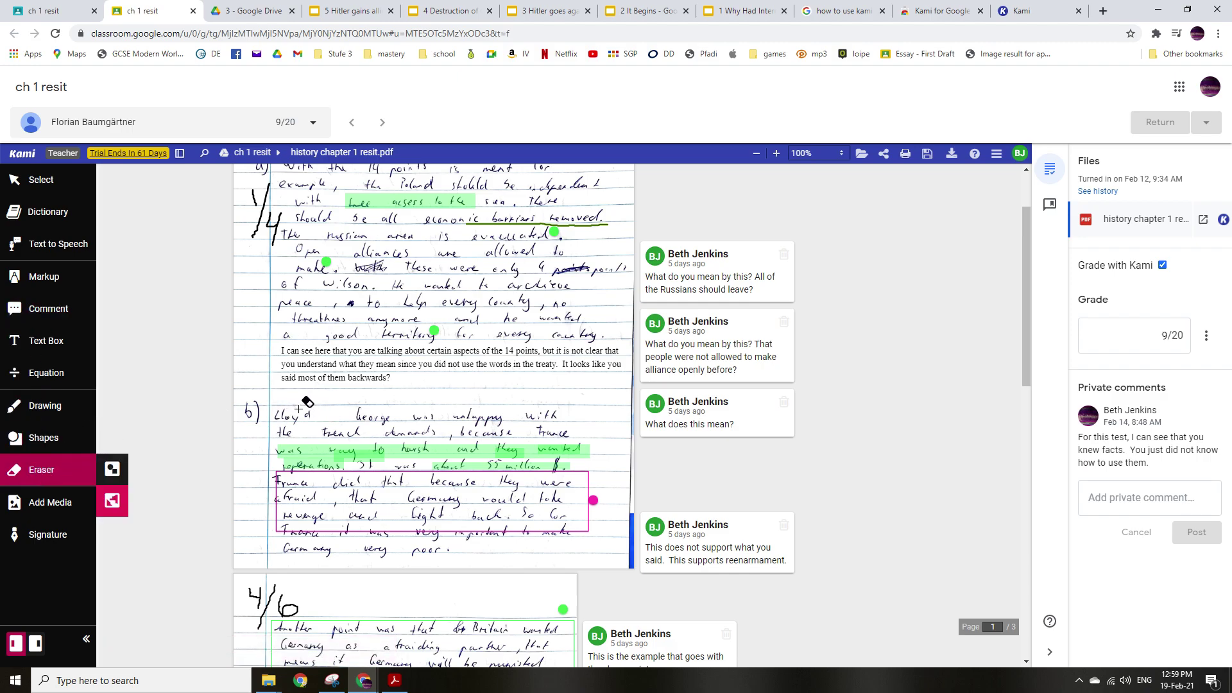
{"action": "left_click", "coordinate": [54, 282]}
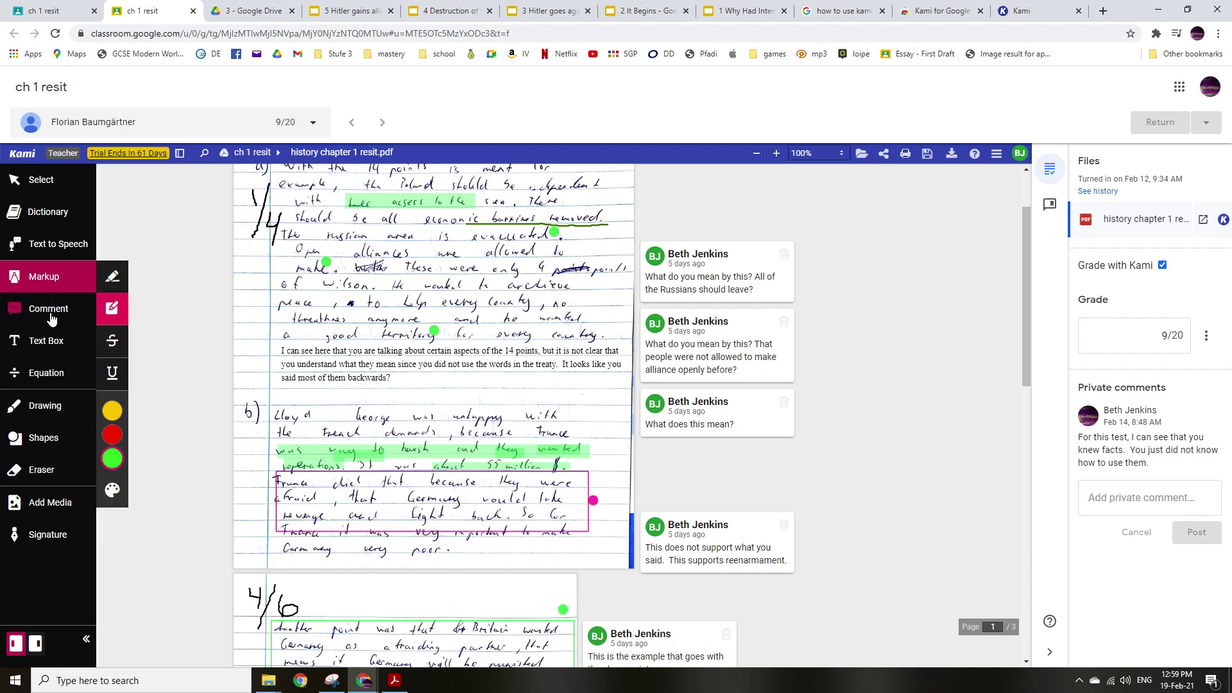
{"action": "left_click", "coordinate": [51, 407]}
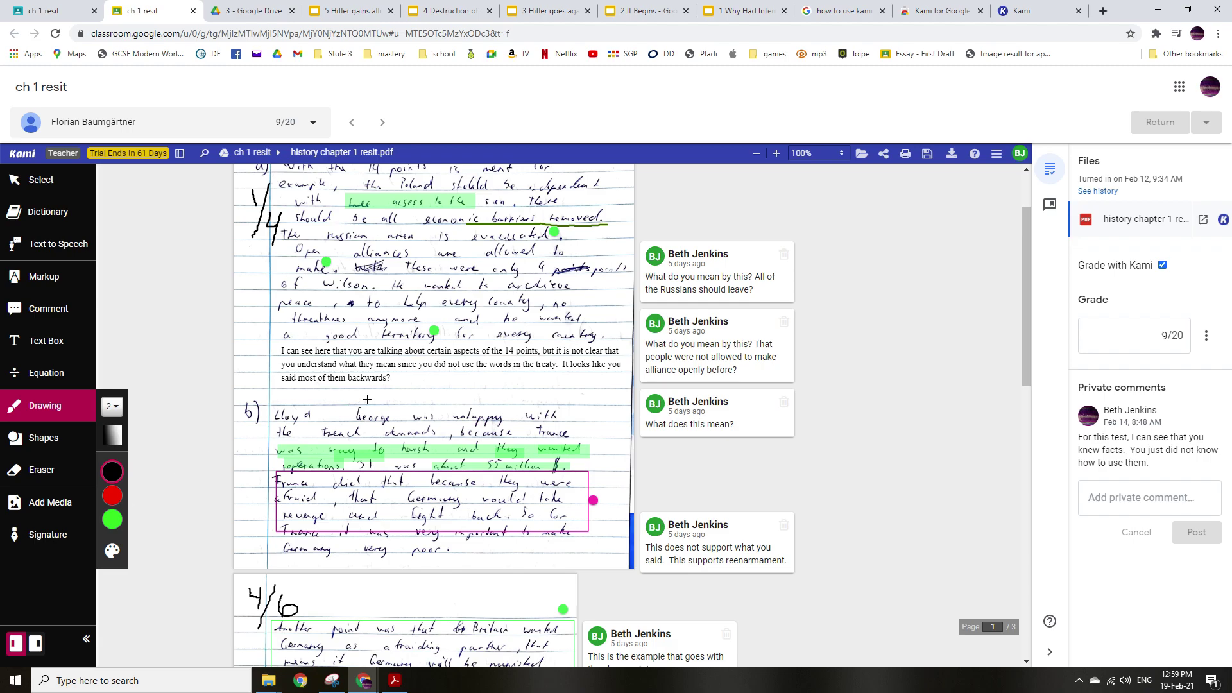
{"action": "left_click_drag", "start_coordinate": [371, 389], "coordinate": [457, 388]}
{"action": "left_click", "coordinate": [41, 478]}
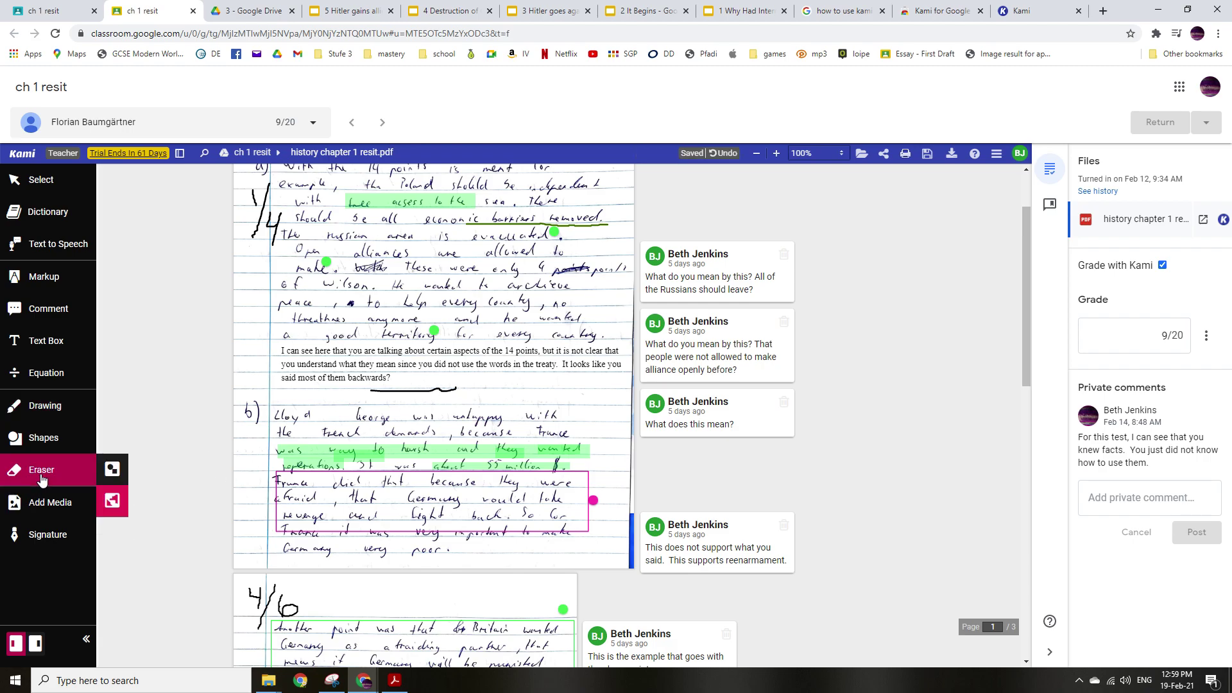
{"action": "left_click", "coordinate": [456, 402]}
{"action": "left_click", "coordinate": [1162, 266]}
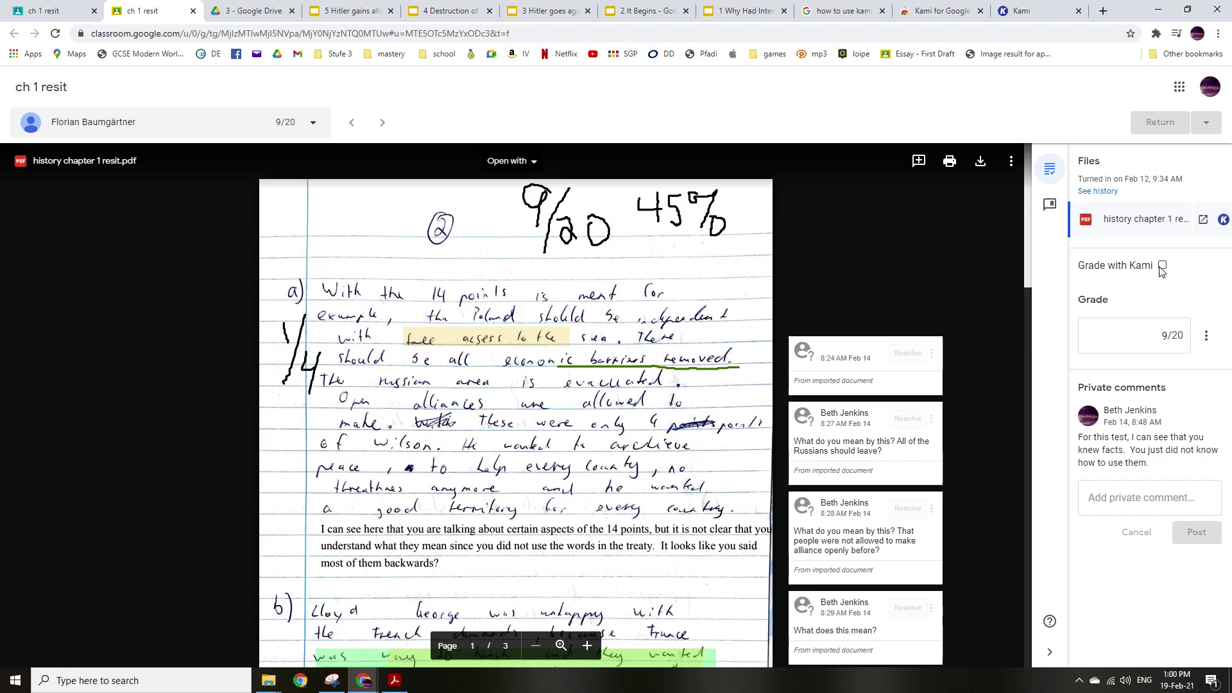
{"action": "left_click", "coordinate": [1164, 266]}
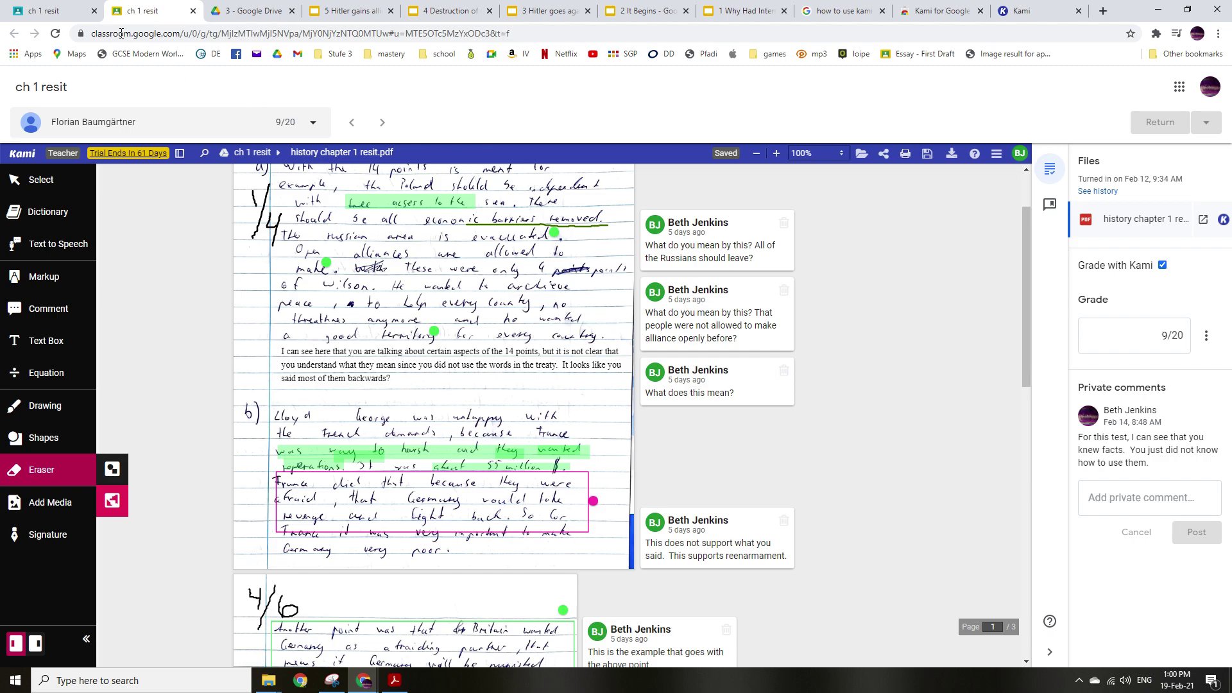
Review the ch 1 resit instructions, then return to the IGCSE History class stream.
{"action": "left_click", "coordinate": [59, 11]}
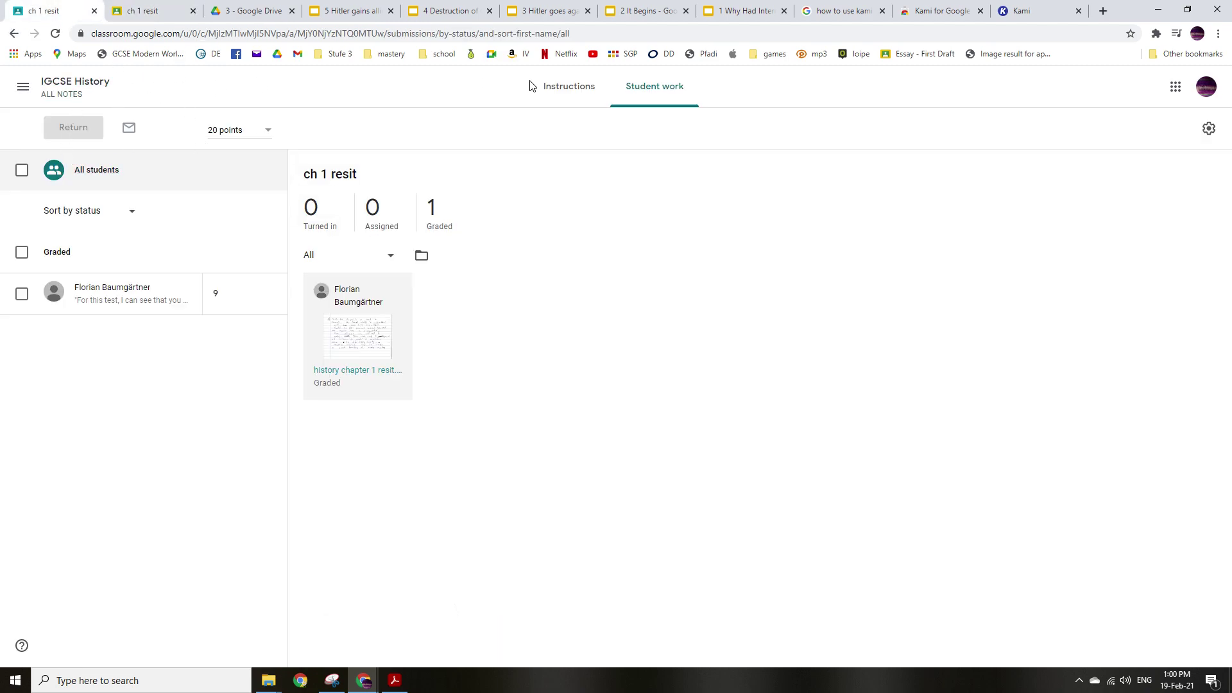
{"action": "left_click", "coordinate": [562, 88]}
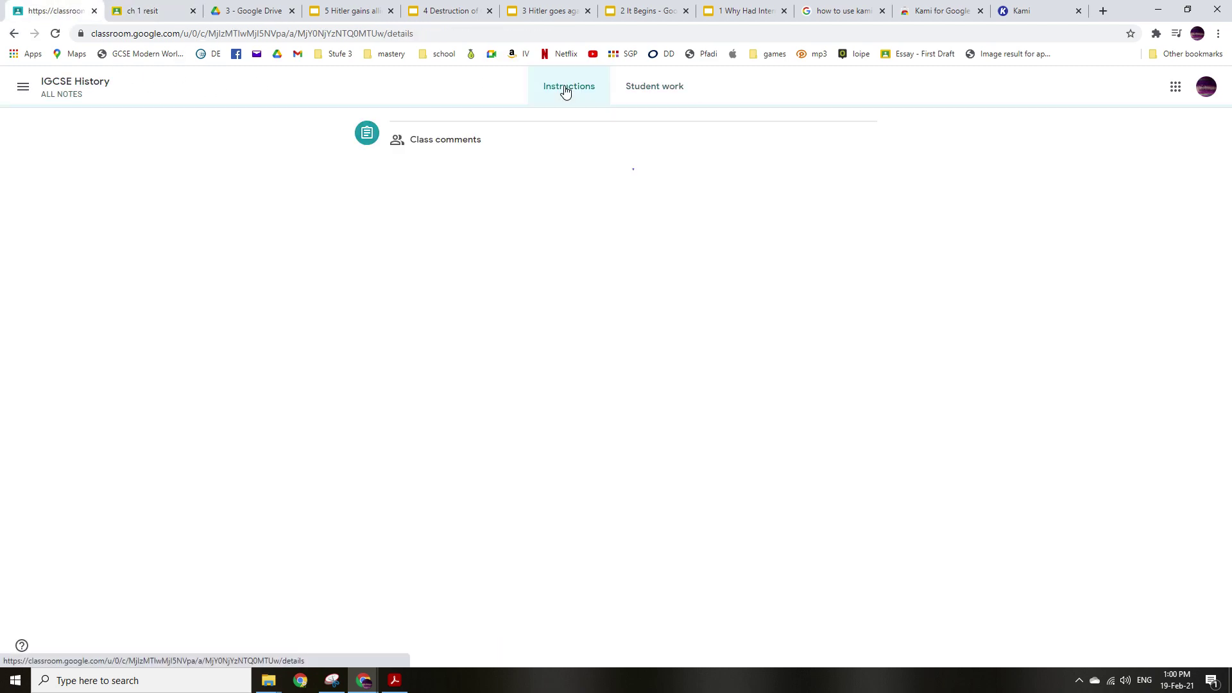
{"action": "left_click", "coordinate": [65, 94]}
{"action": "scroll", "coordinate": [746, 377], "scroll_direction": "down", "scroll_amount": 1}
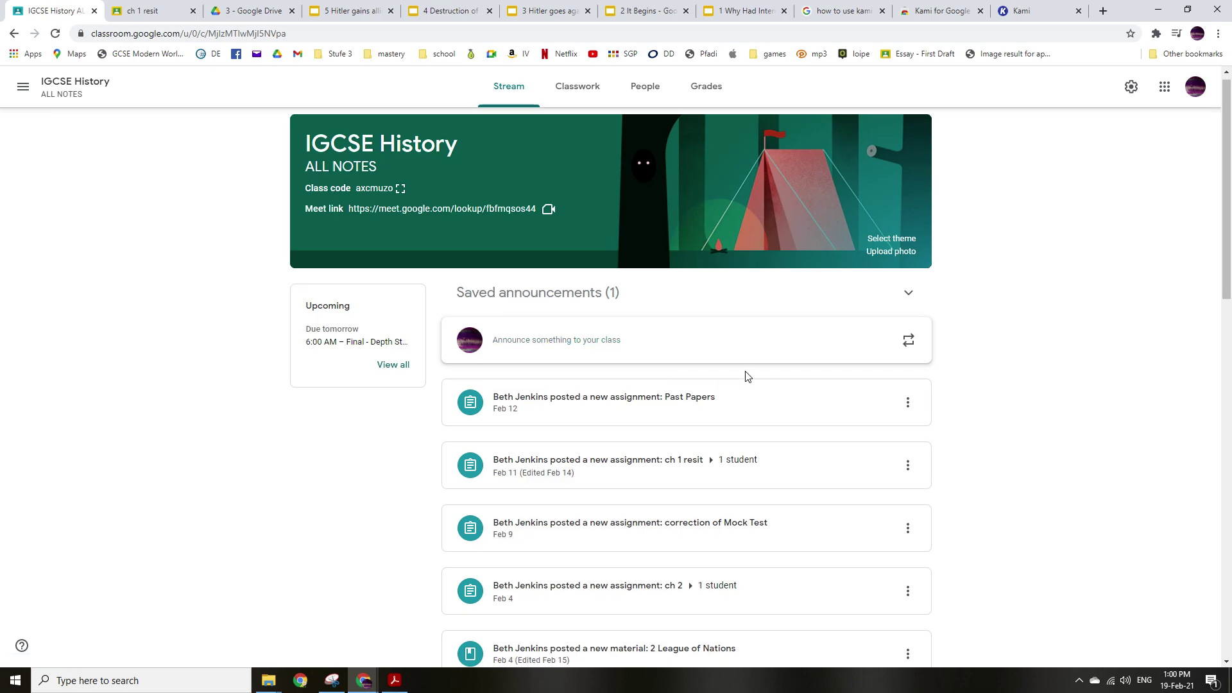
{"action": "scroll", "coordinate": [747, 378], "scroll_direction": "down", "scroll_amount": 5}
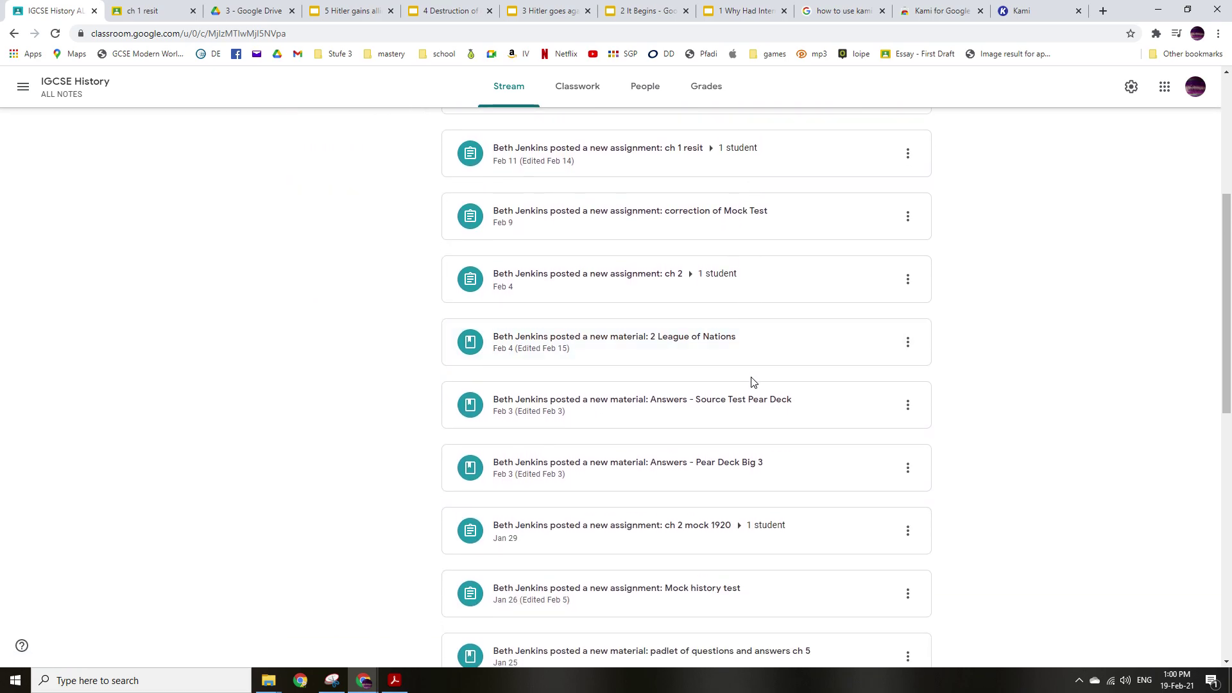
{"action": "scroll", "coordinate": [749, 379], "scroll_direction": "up", "scroll_amount": 6}
In Classwork, expand correction of Mock Test and open a student's submission.
{"action": "left_click", "coordinate": [584, 92]}
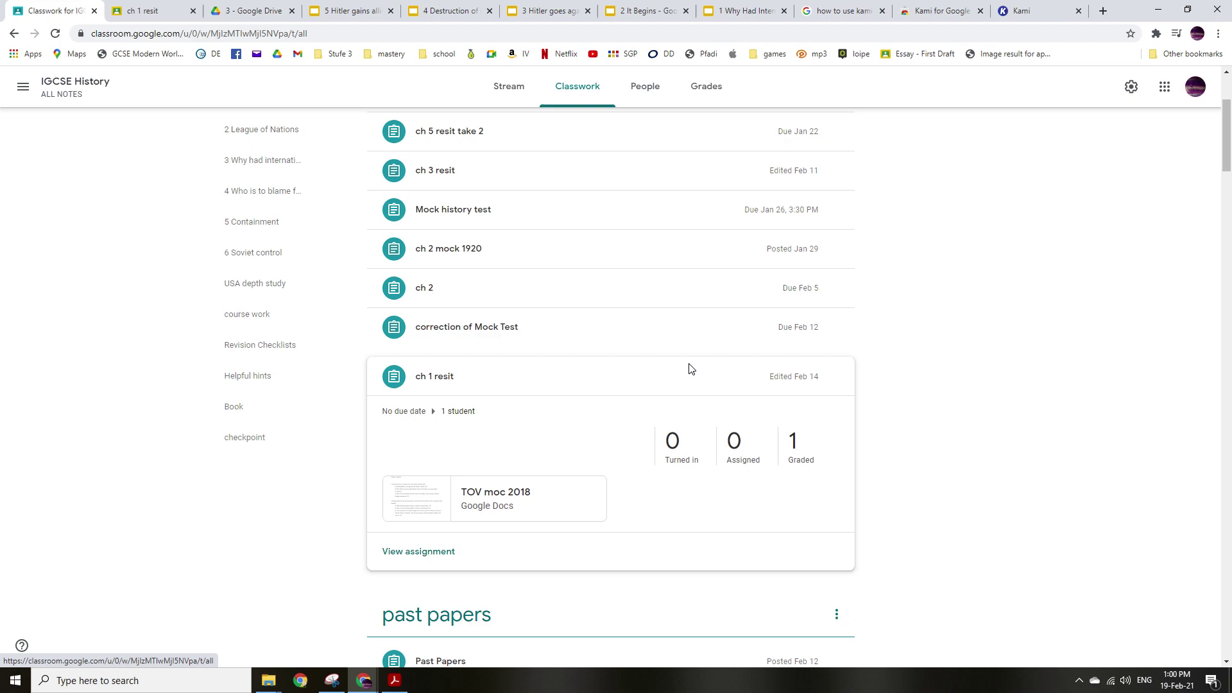
{"action": "left_click", "coordinate": [508, 331]}
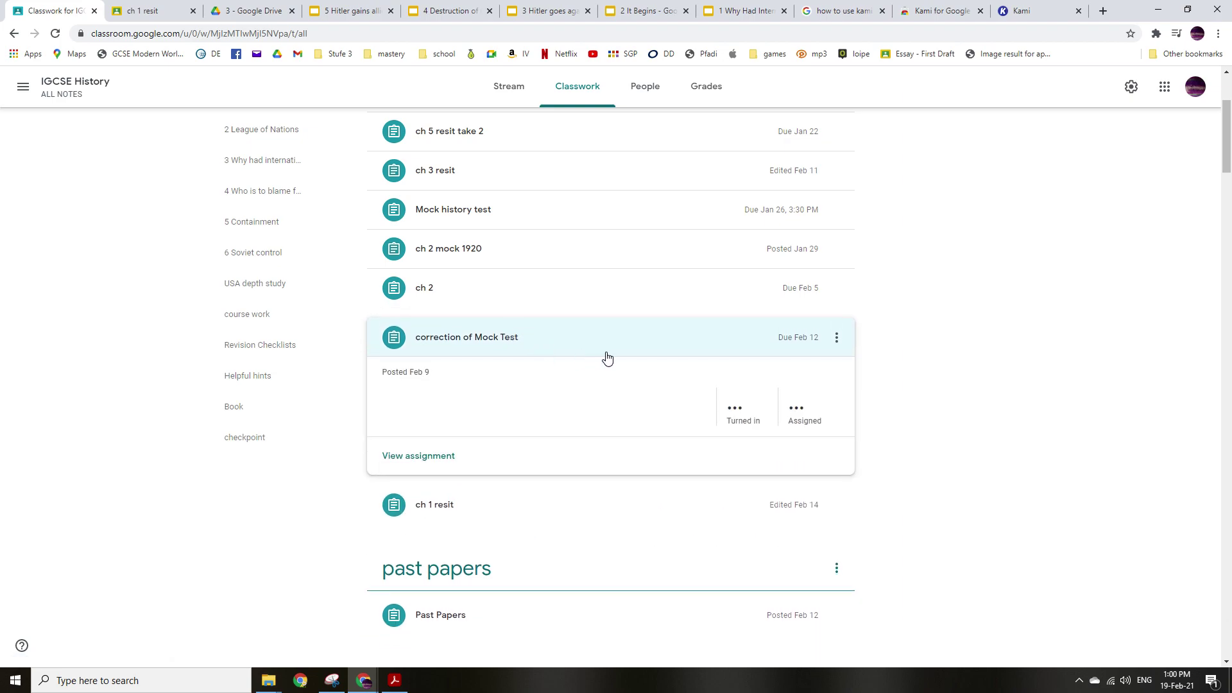
{"action": "scroll", "coordinate": [608, 357], "scroll_direction": "down", "scroll_amount": 1}
{"action": "left_click", "coordinate": [430, 393]}
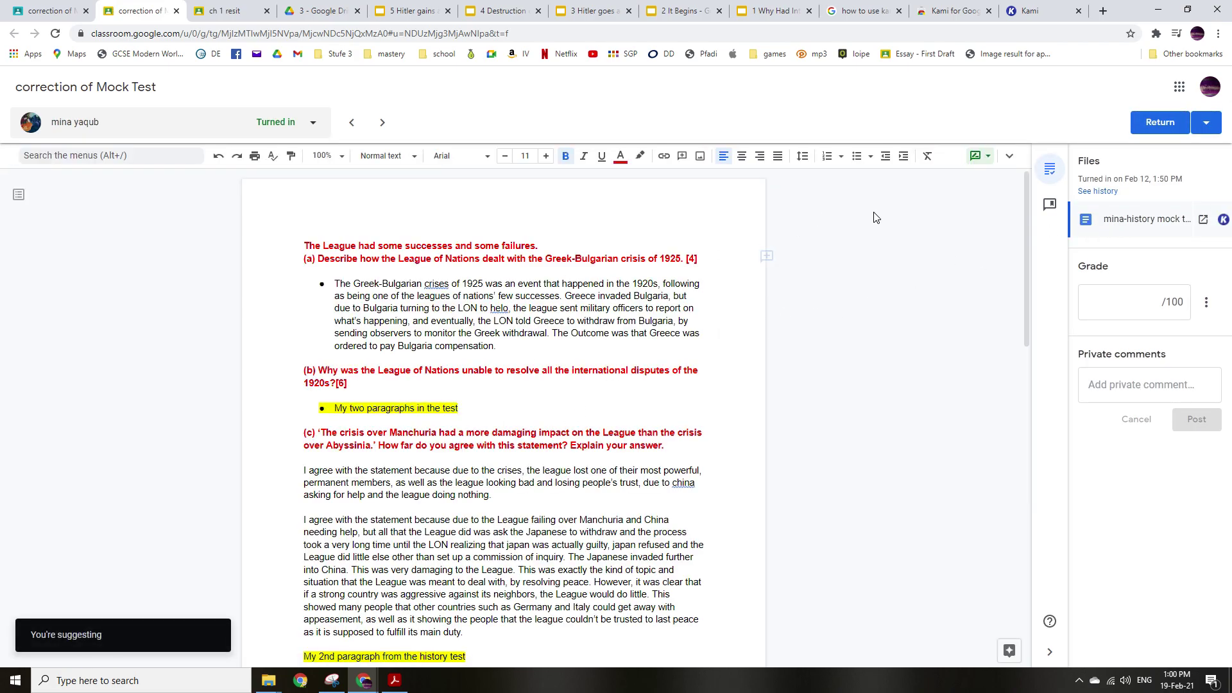
Open the student's submitted mock test Google Doc in Kami from the Files panel.
{"action": "left_click", "coordinate": [1223, 220]}
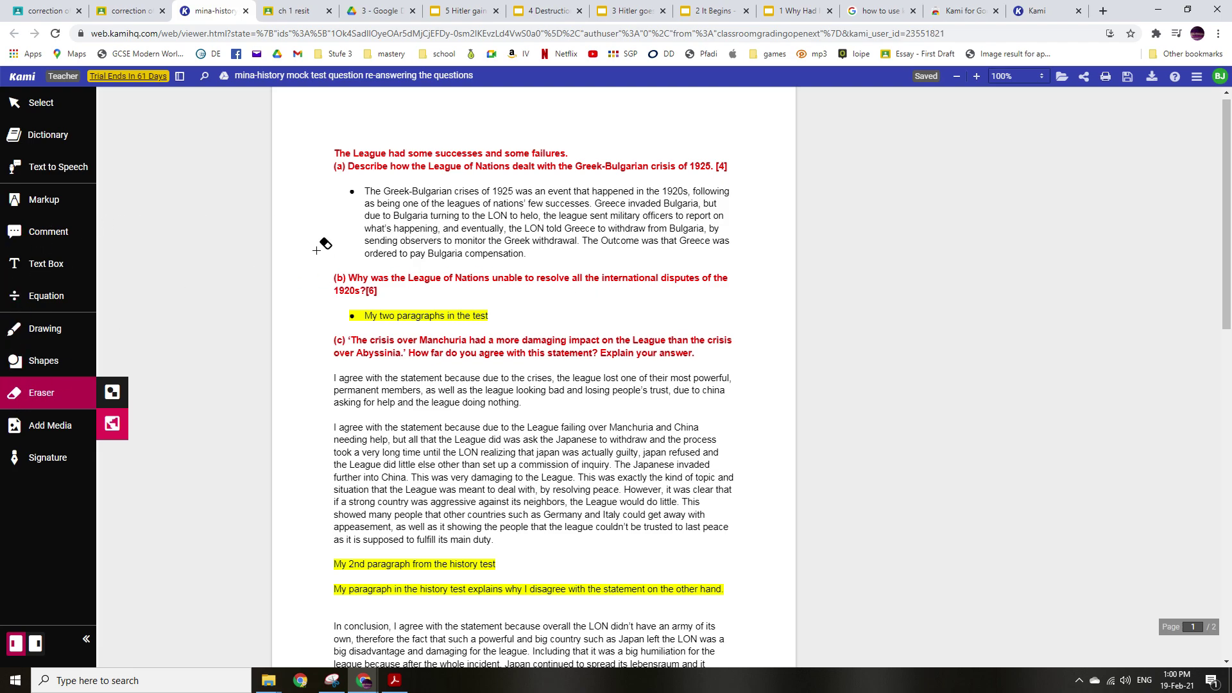
Return to the Kami tab and download the student's mock test document.
{"action": "left_click", "coordinate": [119, 15]}
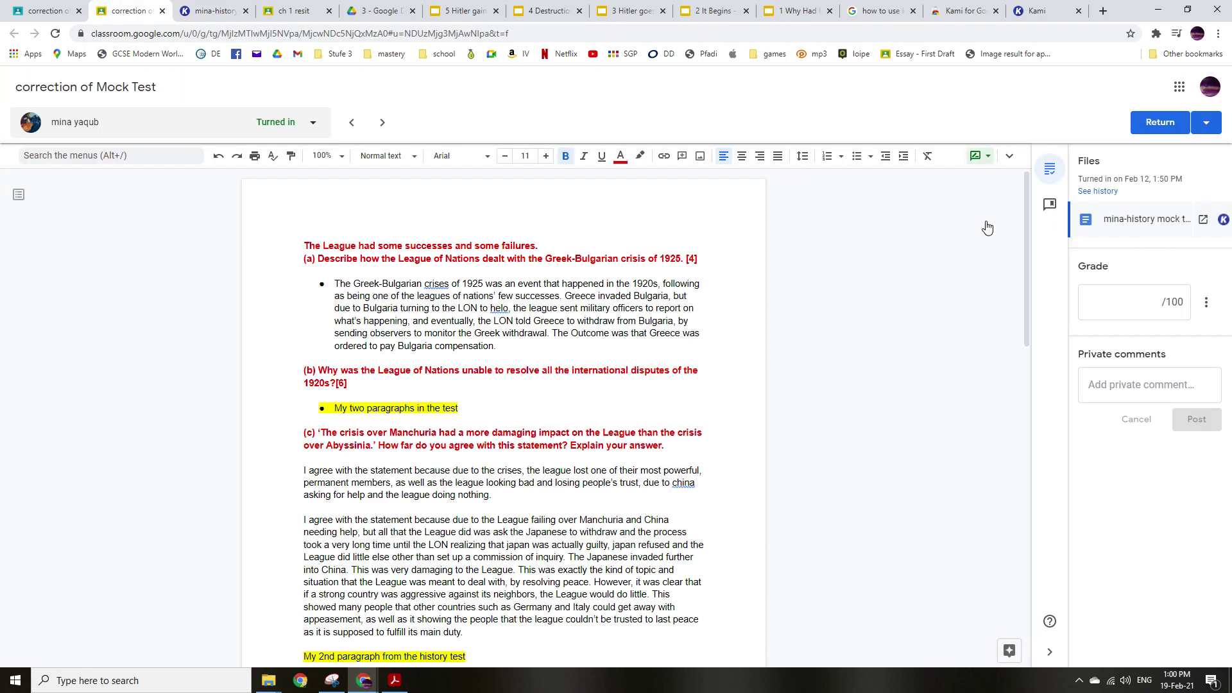
{"action": "left_click", "coordinate": [210, 11]}
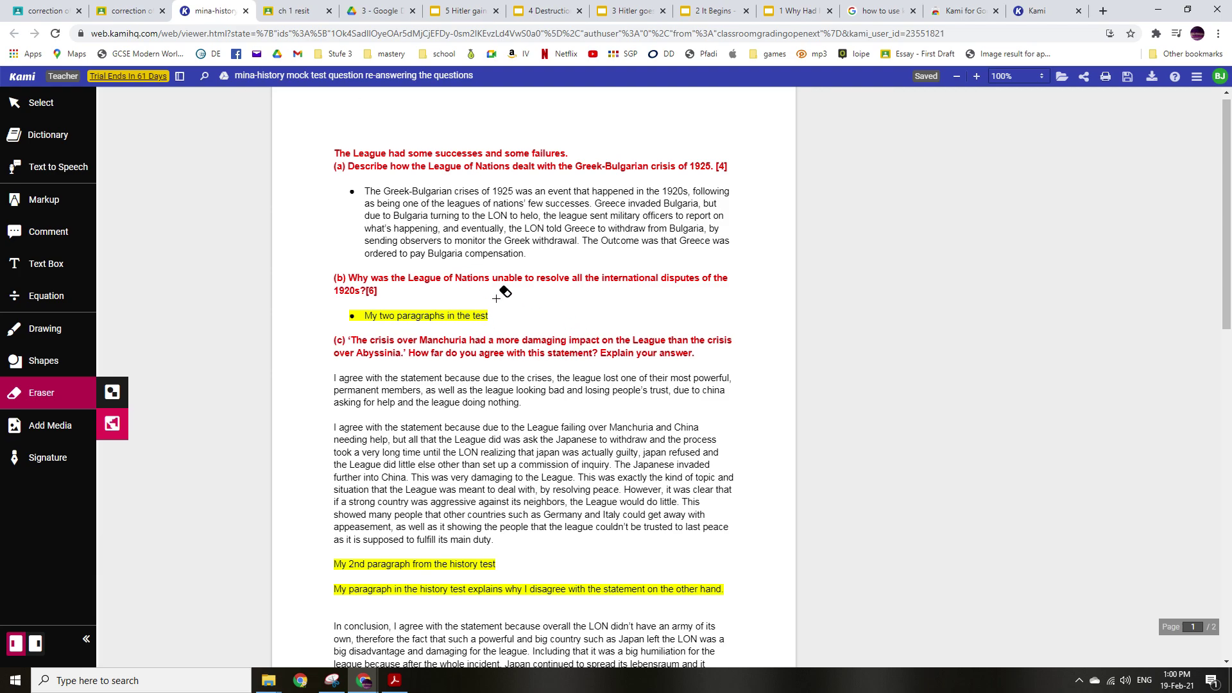
{"action": "left_click", "coordinate": [1153, 79]}
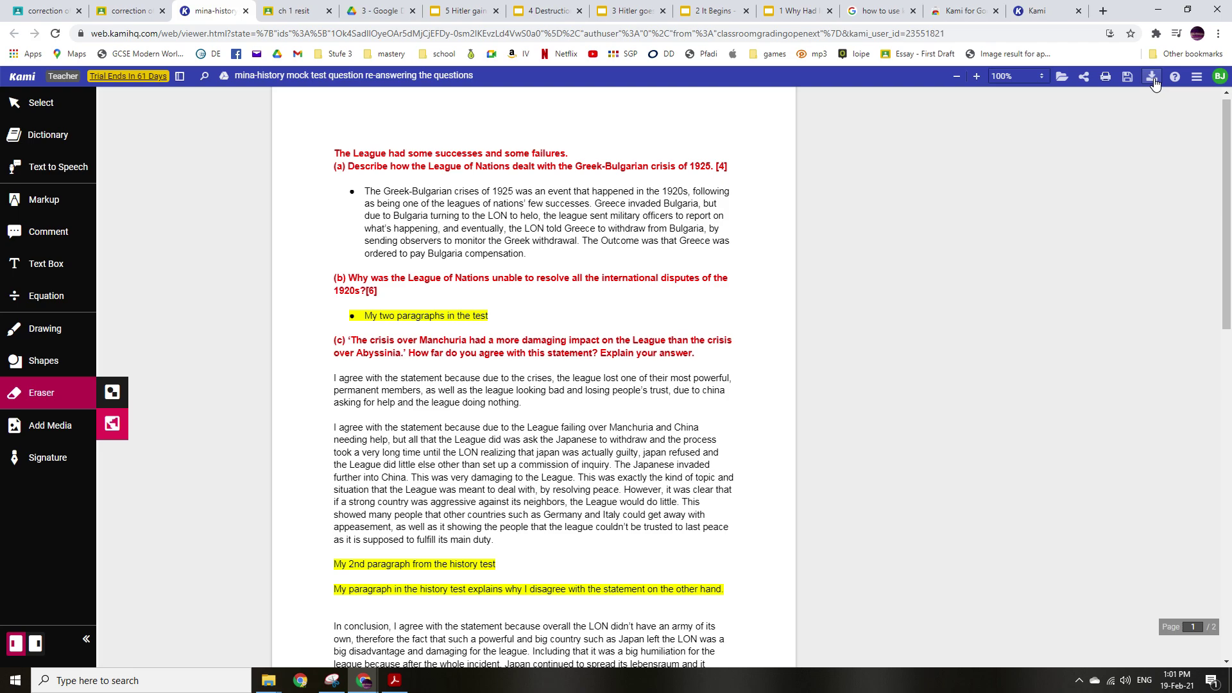